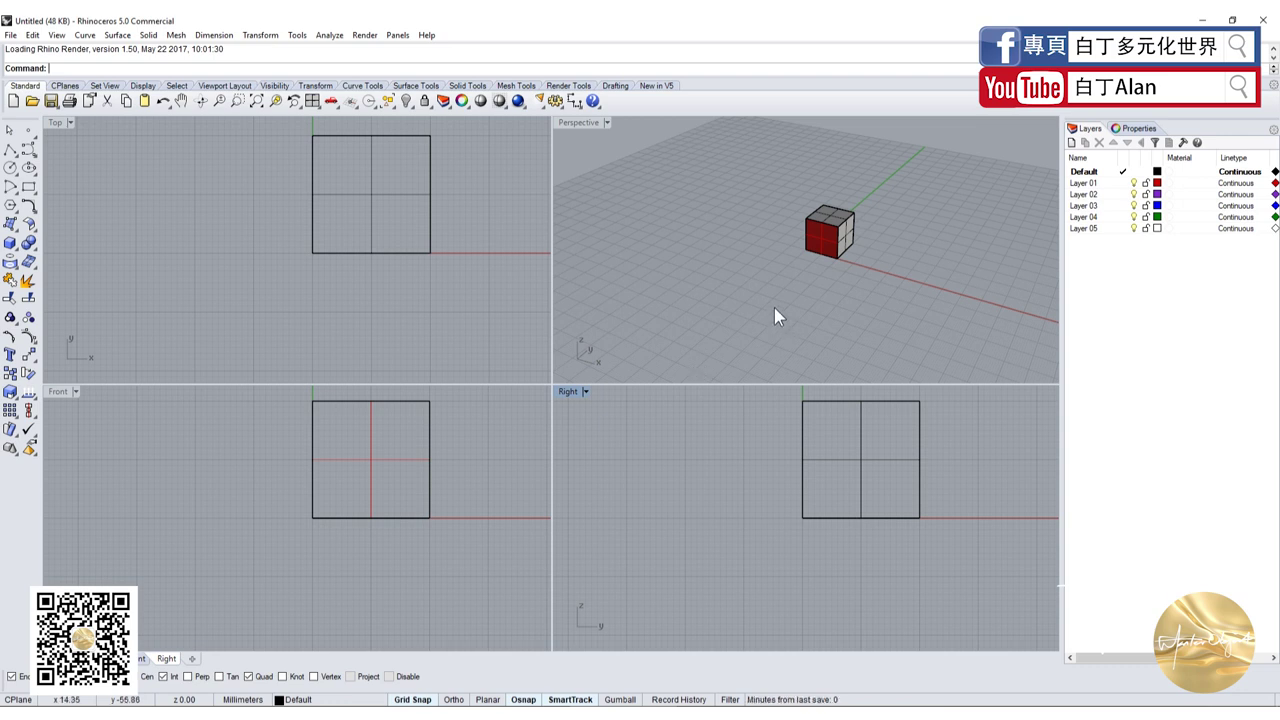
Step: Zoom in on the Rhino cube, select its top face, then the red front face, then deselect
mouse_move(774, 315)
right_mouse_down()
mouse_move(861, 243)
mouse_move(771, 160)
mouse_move(731, 261)
mouse_move(734, 243)
right_mouse_up()
left_click(764, 167)
left_click(734, 243)
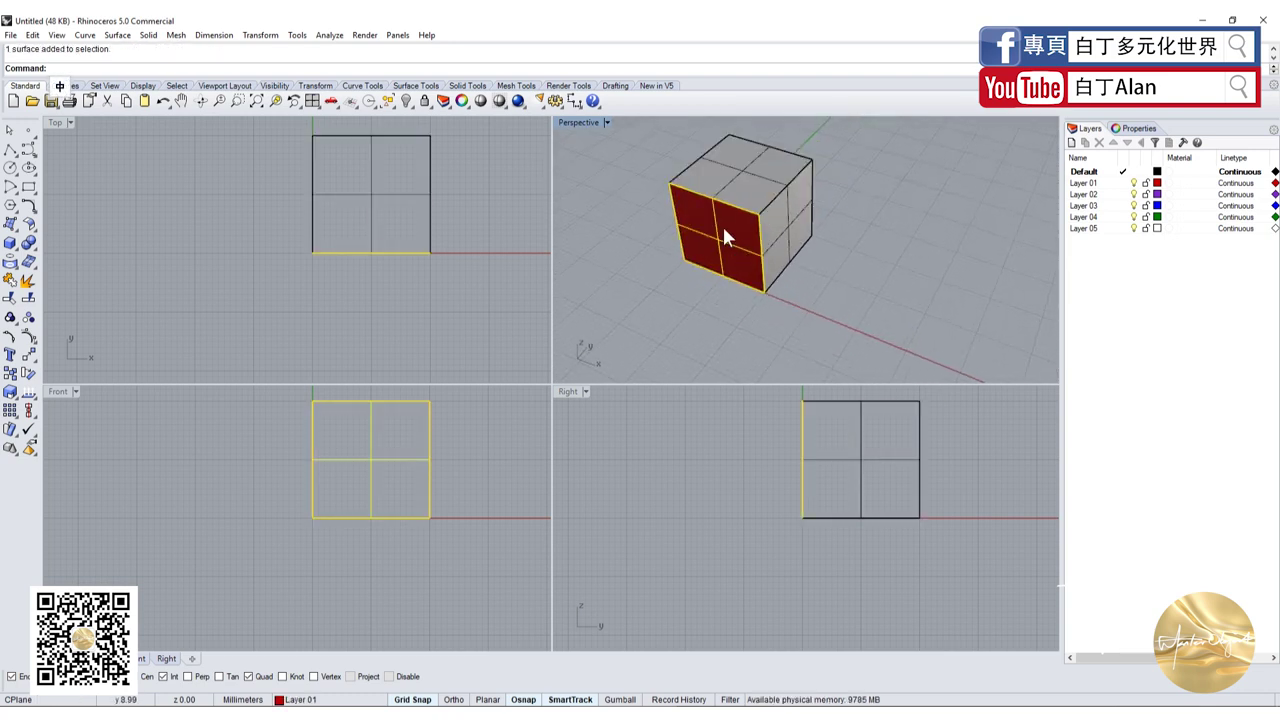
left_click(735, 350)
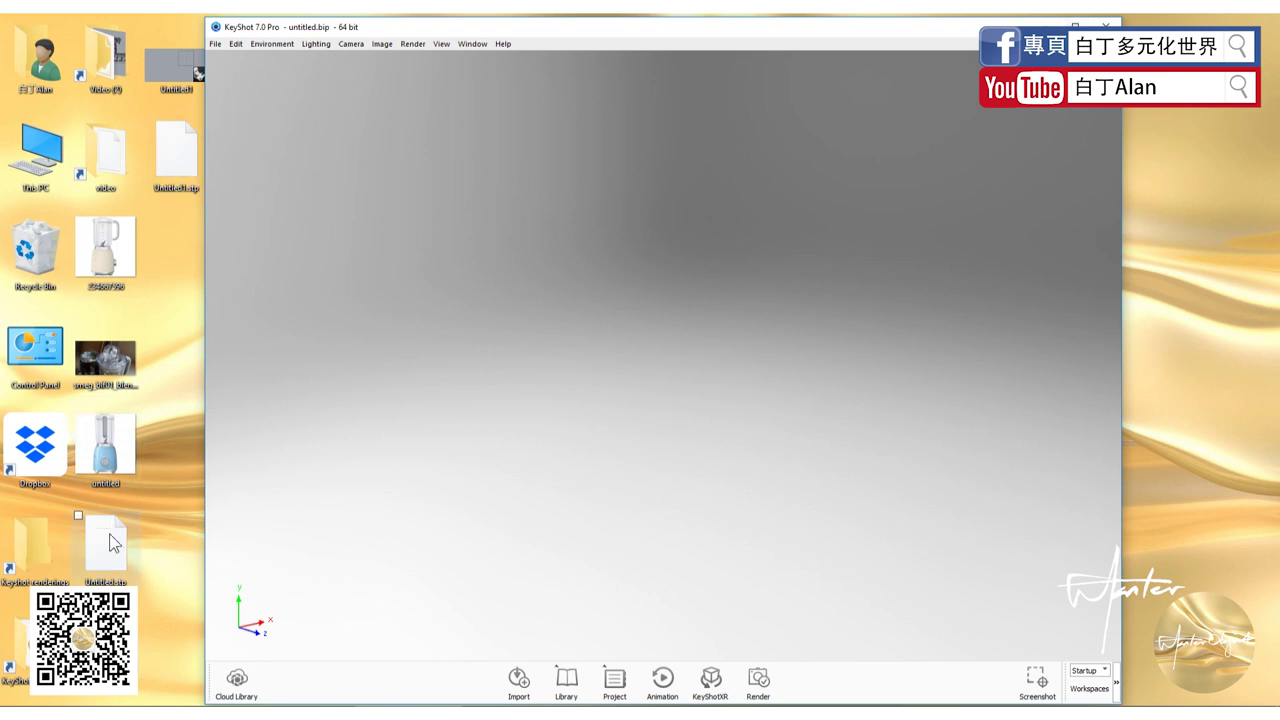
Step: Import the cube's .stp file into KeyShot, then maximize the window and zoom to frame the cube
left_click_drag(108, 540, 618, 445)
left_click(727, 576)
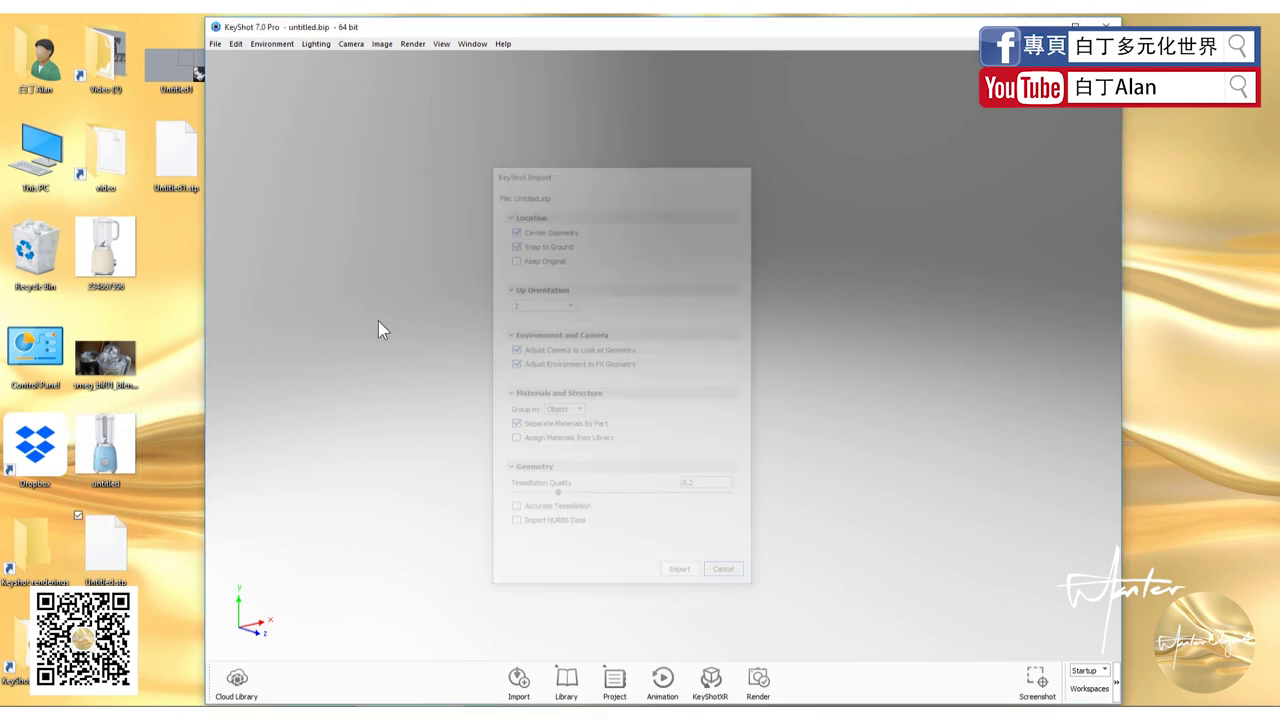
left_click_drag(176, 150, 684, 430)
left_click(683, 575)
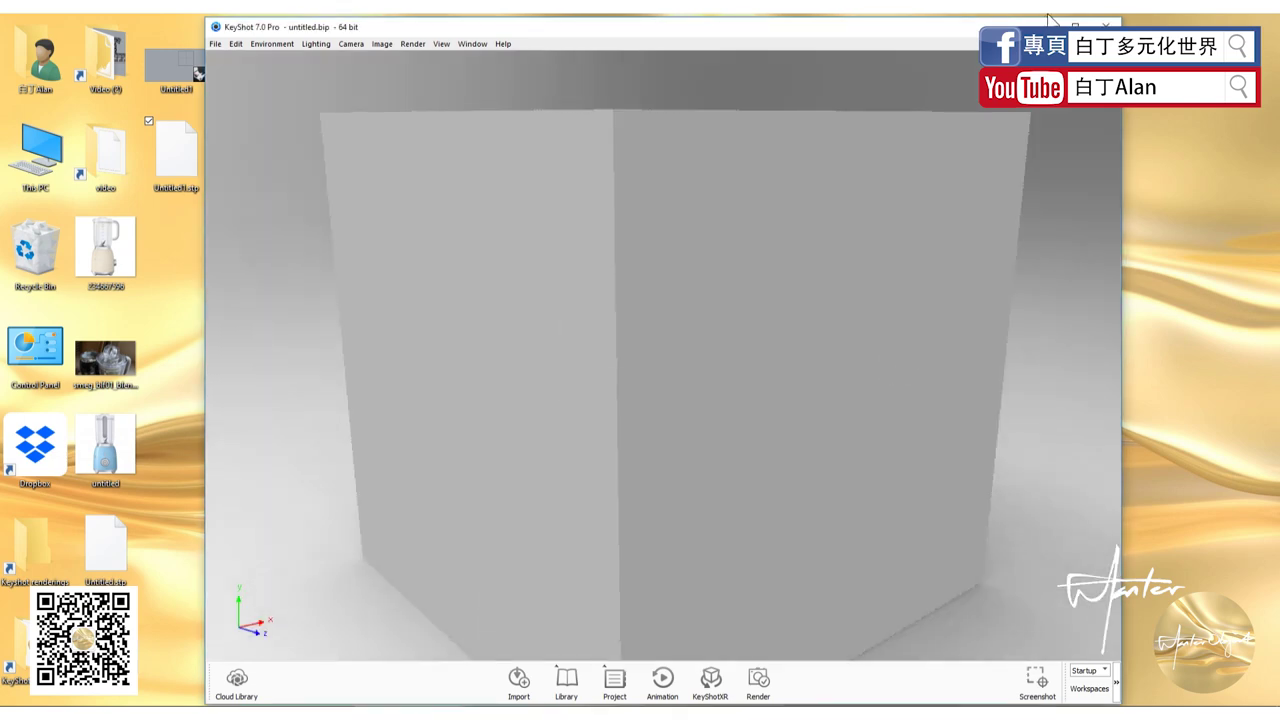
left_click(1074, 26)
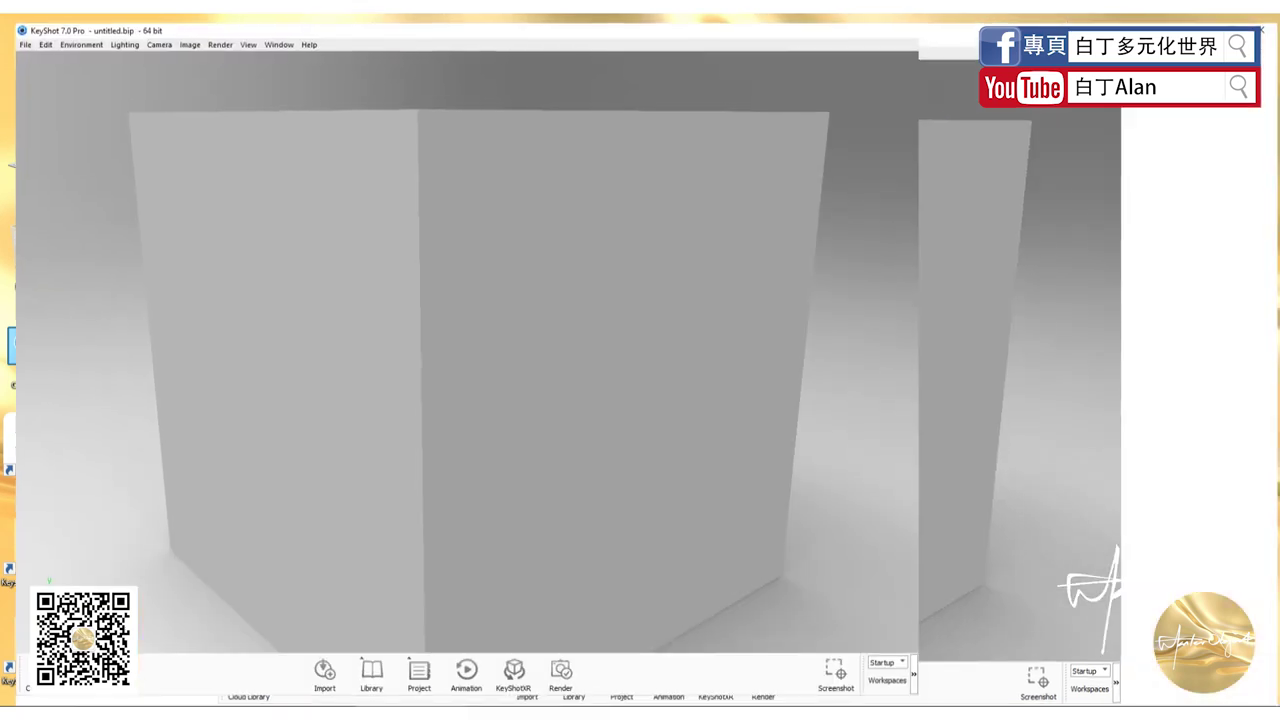
scroll(695, 487, "down", 3)
scroll(697, 475, "down", 2)
scroll(699, 459, "down", 3)
scroll(690, 480, "down", 2)
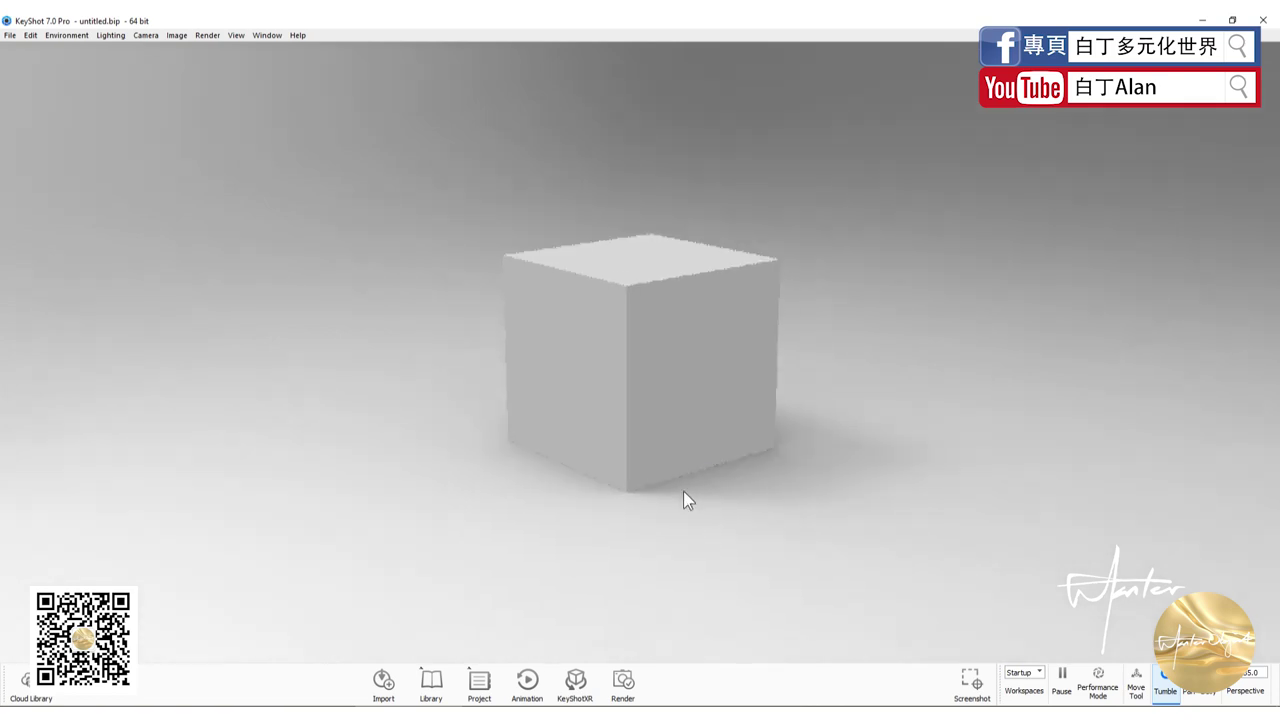
scroll(714, 391, "up", 2)
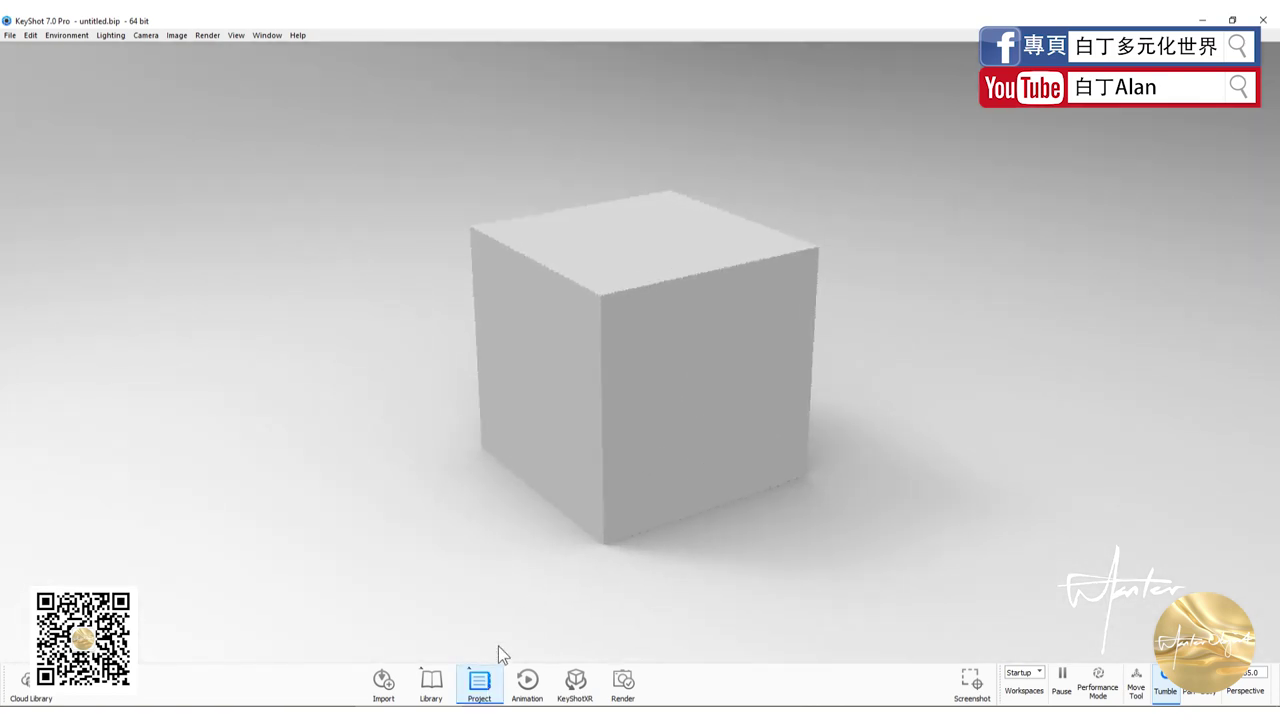
Step: Apply the Startup Contrast 4K lighting environment from the Environments library
left_click(1014, 225)
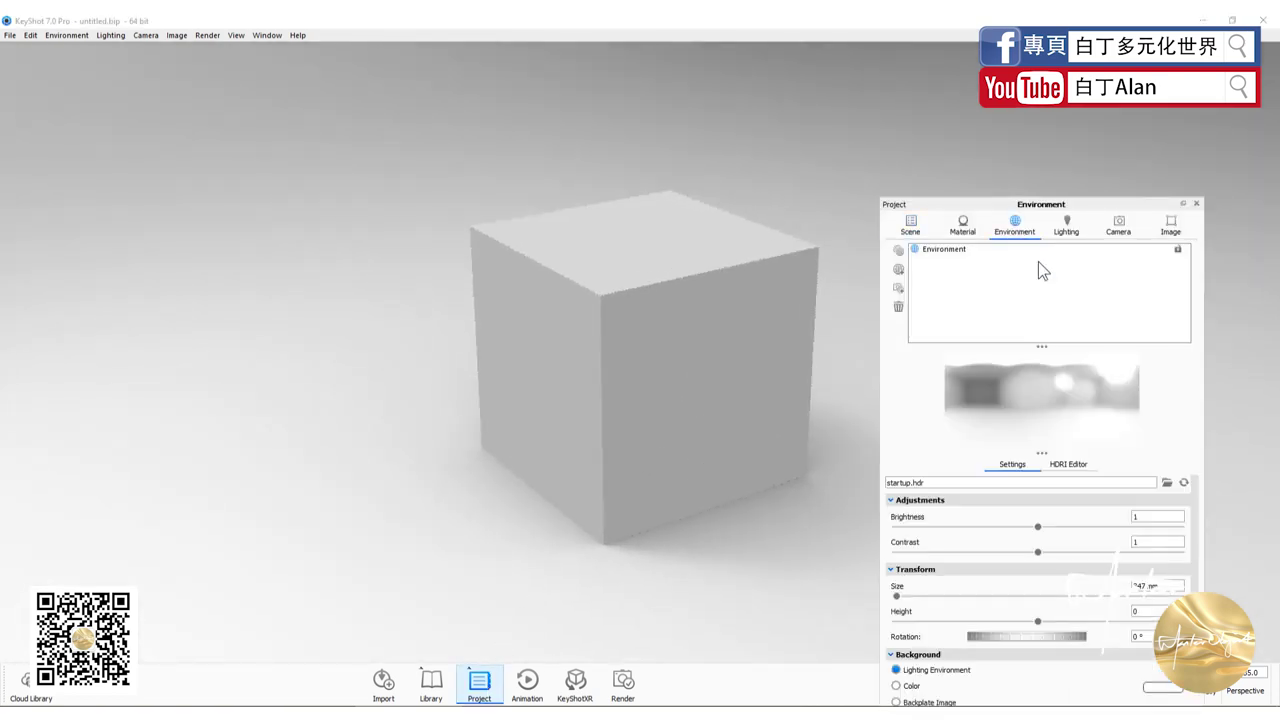
left_click(431, 683)
left_click(1065, 182)
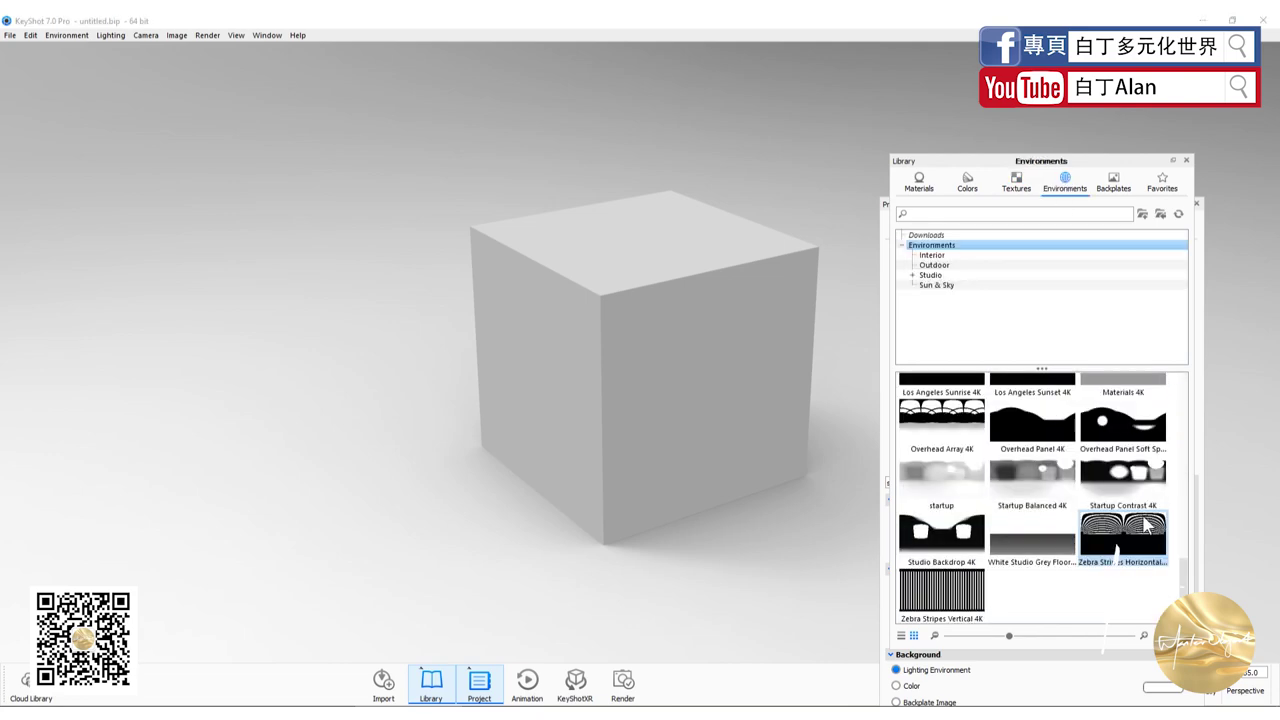
double_click(1130, 485)
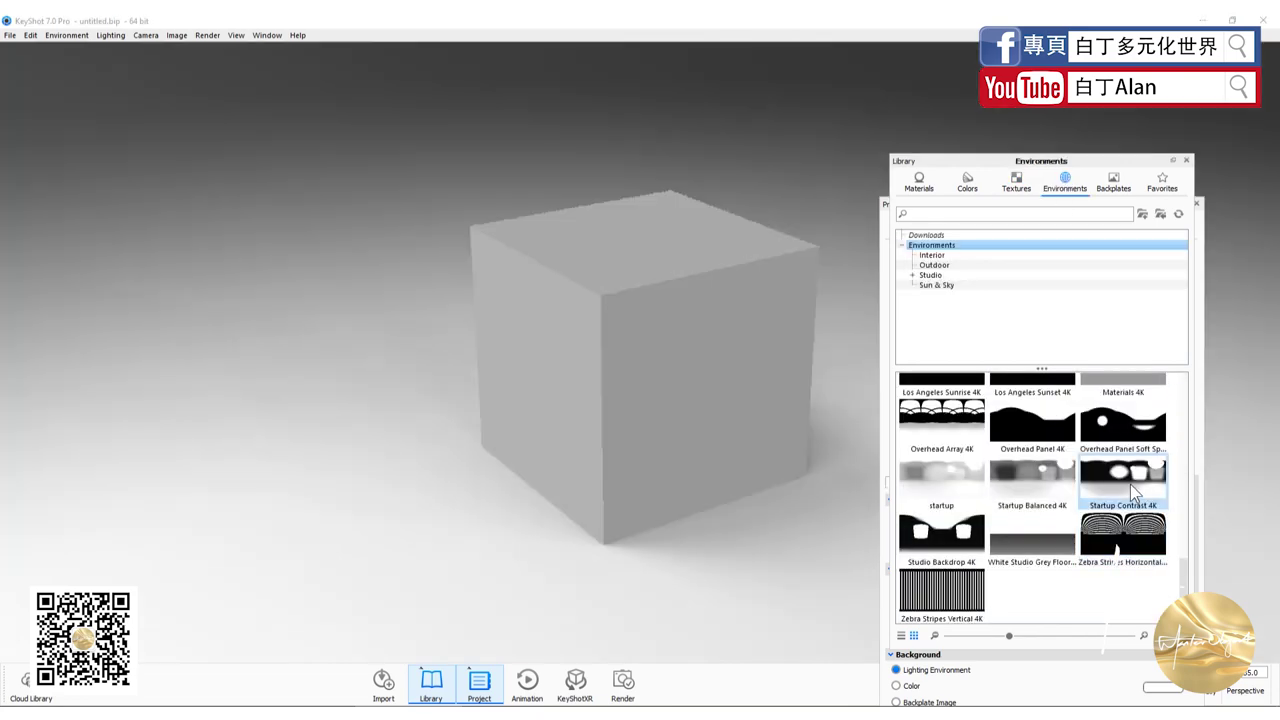
Step: Set the environment background to a plain white Color
left_click(1187, 160)
scroll(967, 547, "down", 2)
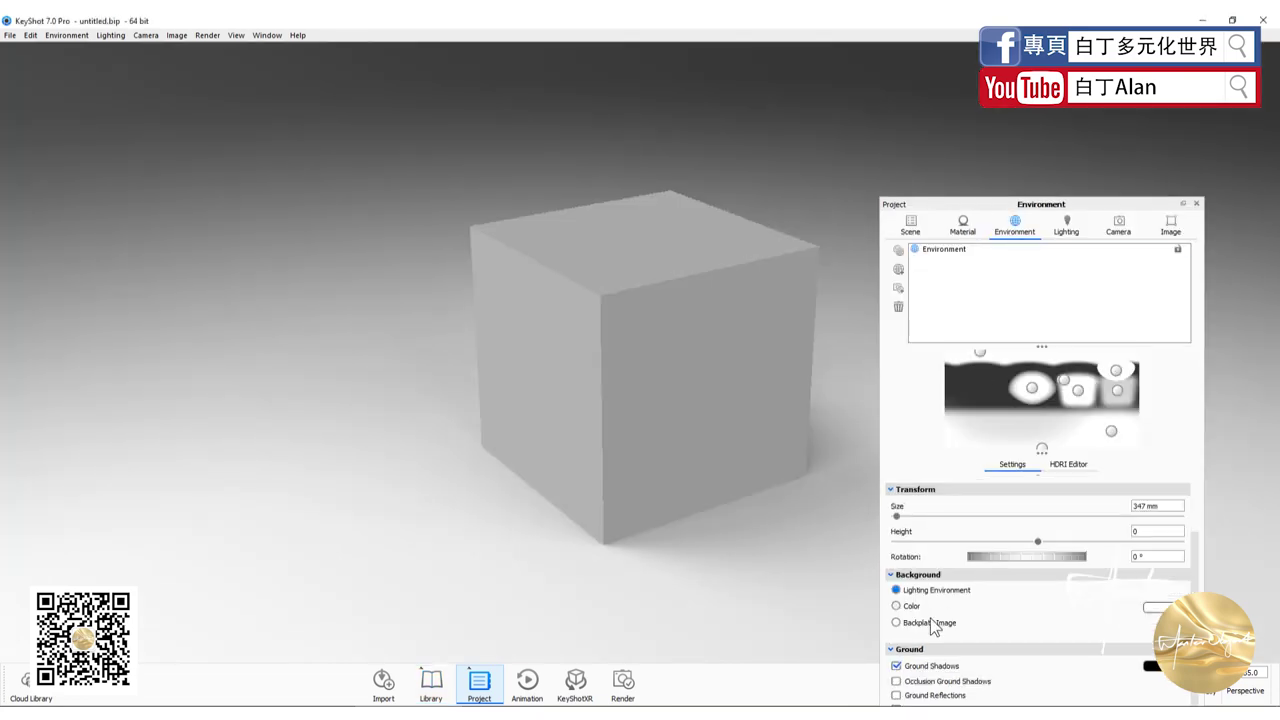
left_click(896, 606)
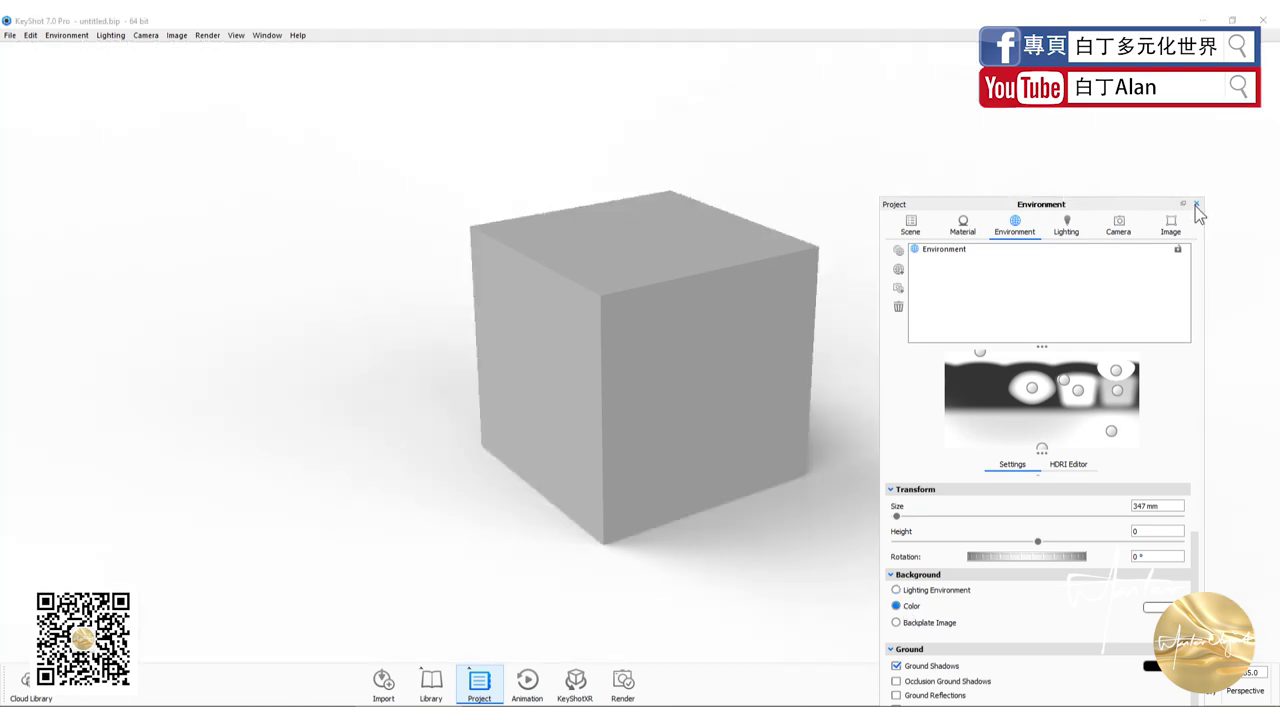
left_click(428, 682)
left_click(905, 183)
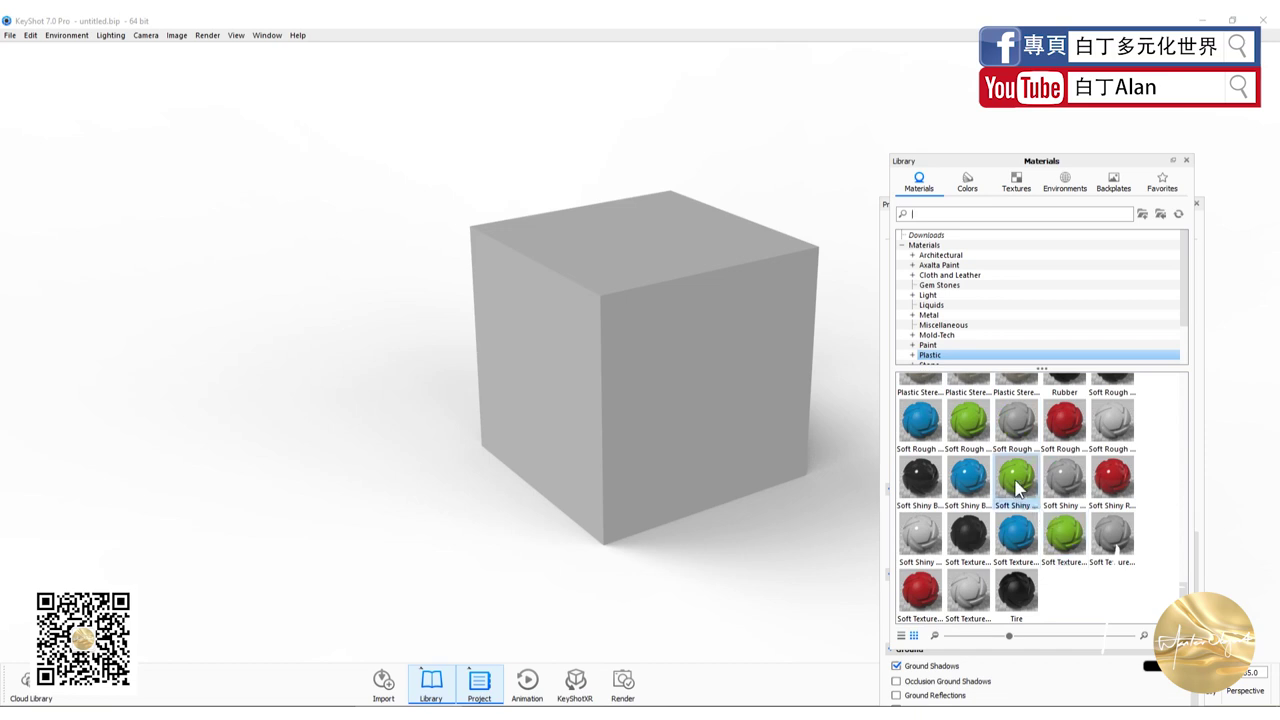
Step: Apply Hard Textured Plastic Black to the cube
scroll(1018, 487, "up", 3)
scroll(1031, 505, "up", 3)
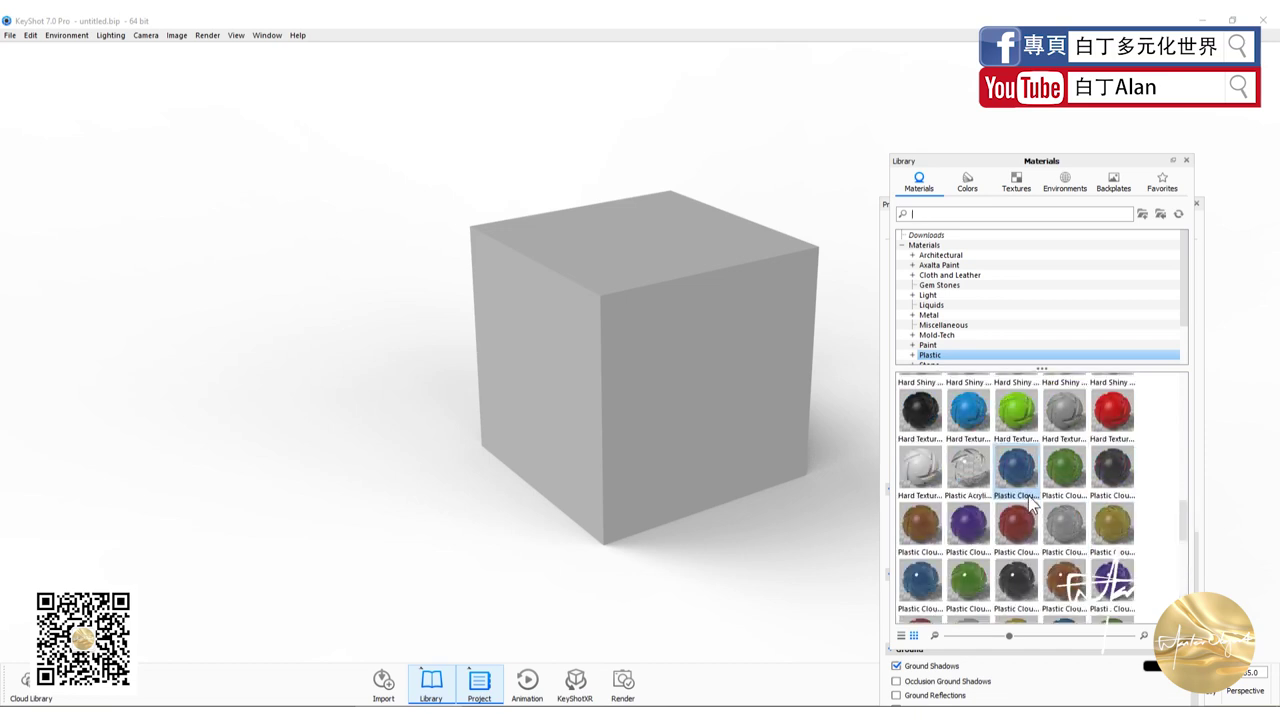
left_click_drag(935, 418, 759, 396)
Step: Drop the mesh_circular_alpha texture from the Textures library onto the cube
left_click(1036, 186)
left_click(1018, 182)
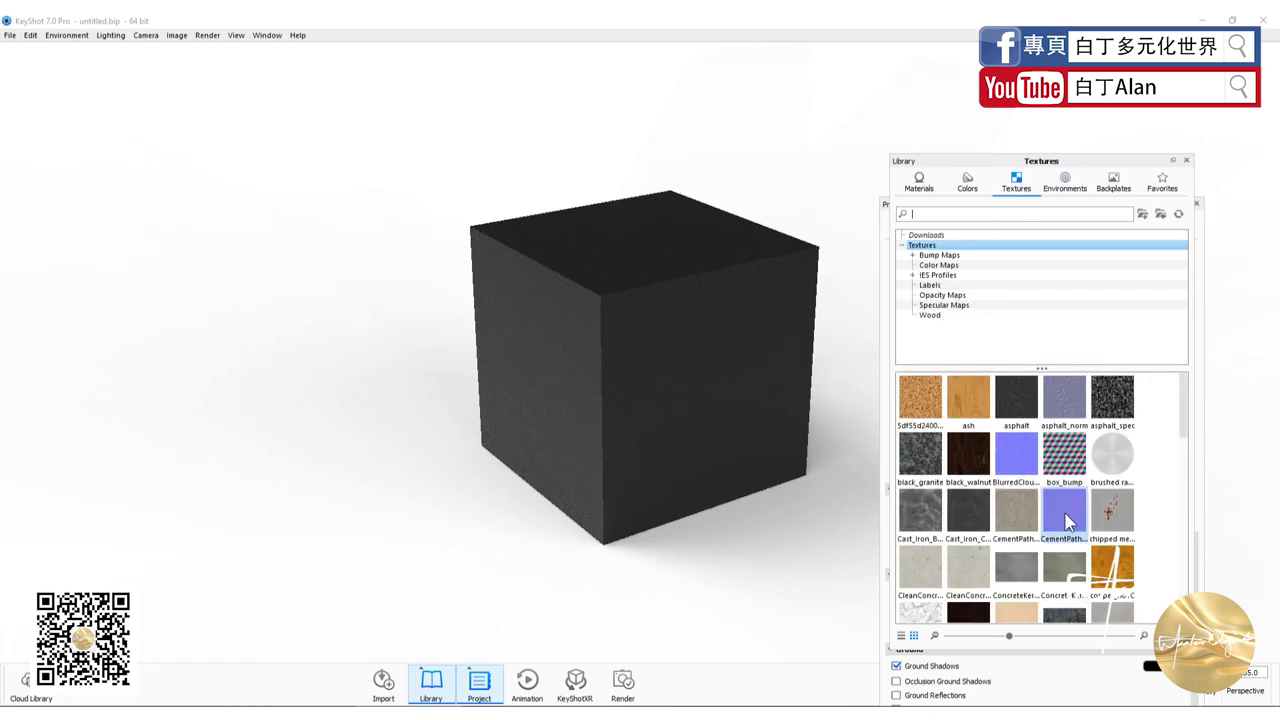
scroll(1072, 490, "down", 3)
scroll(1072, 490, "down", 3)
scroll(1072, 487, "down", 3)
scroll(1072, 487, "up", 5)
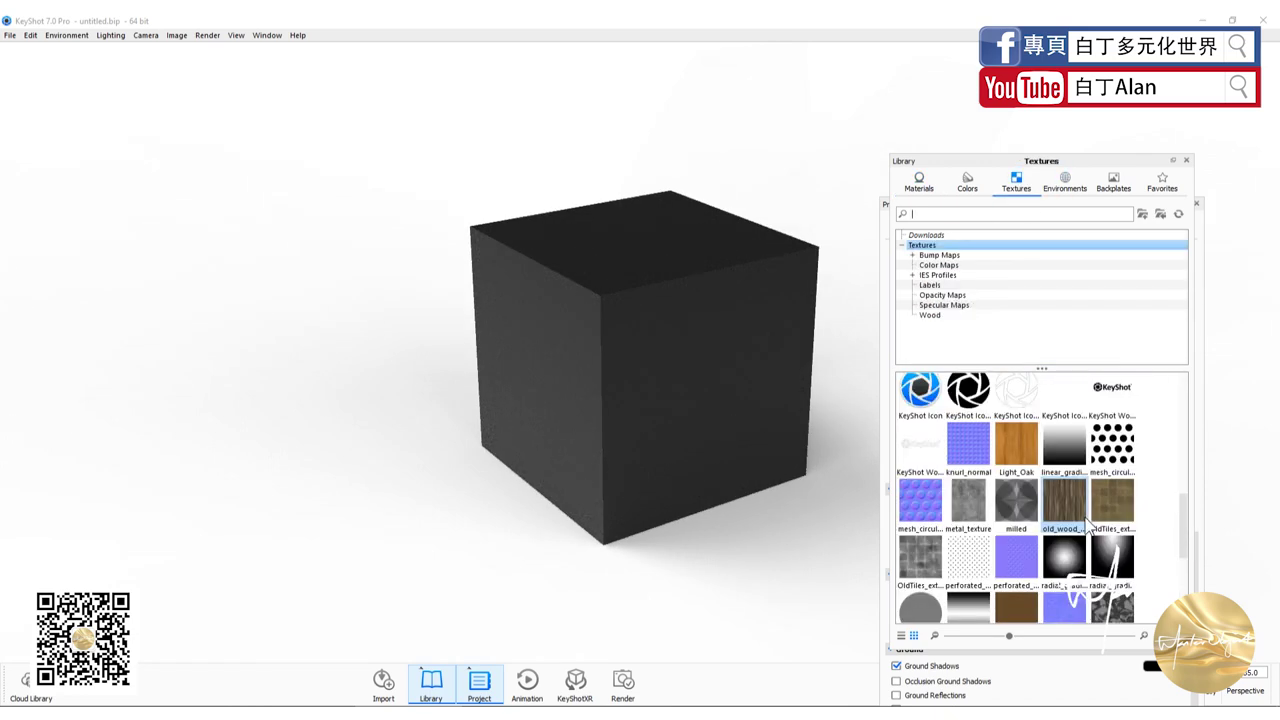
left_click_drag(1110, 445, 663, 393)
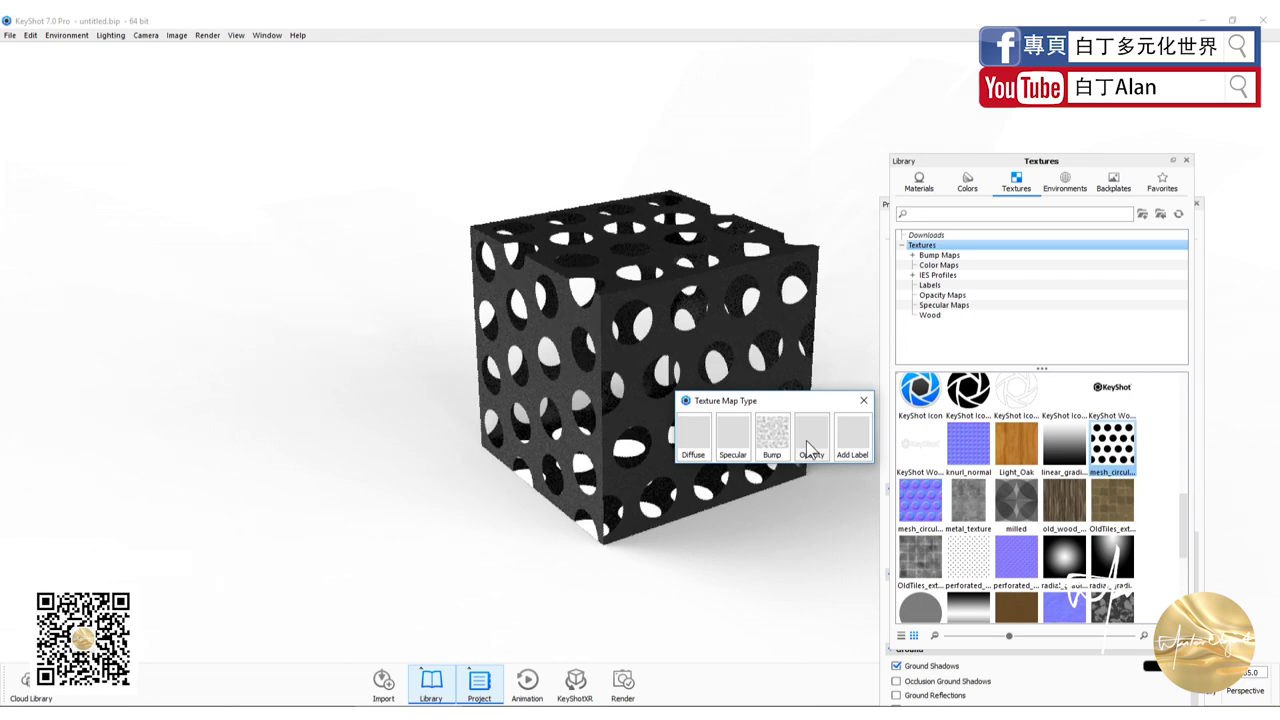
Step: Use the circular mesh as an opacity map, then switch the cube to Hard Textured Plastic Blue
left_click(810, 445)
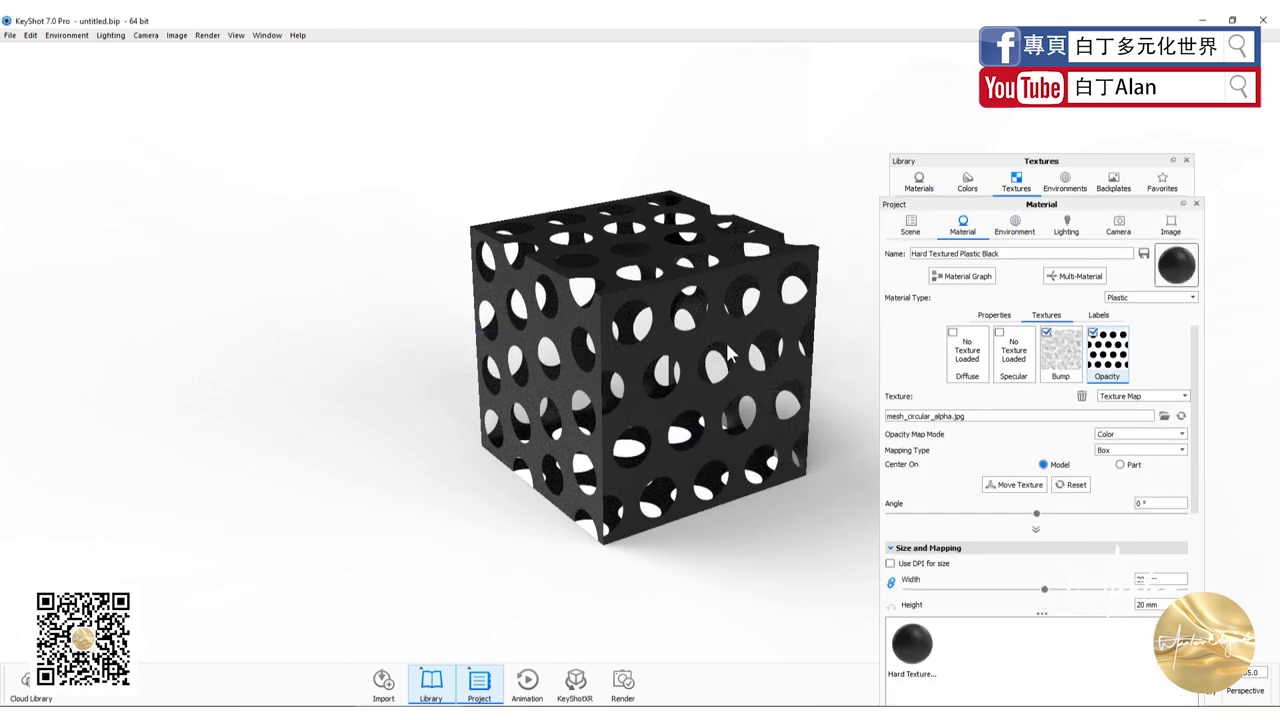
left_click(918, 182)
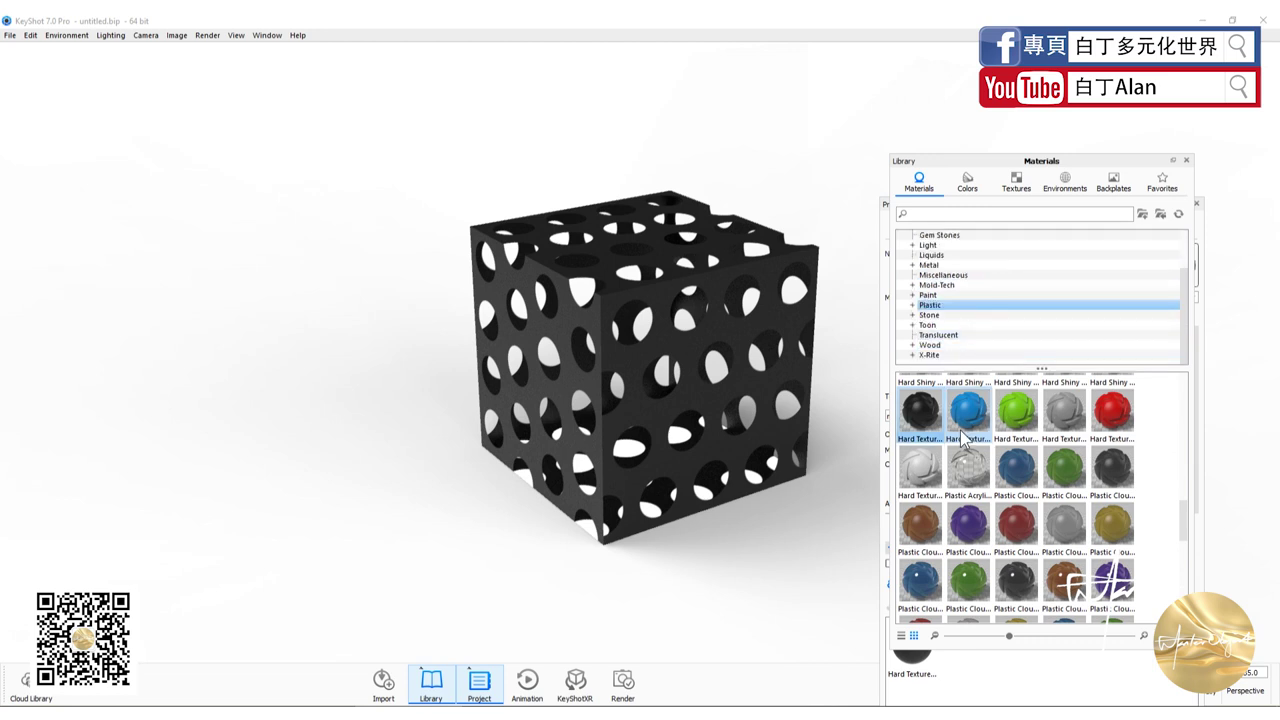
left_click_drag(968, 410, 685, 362)
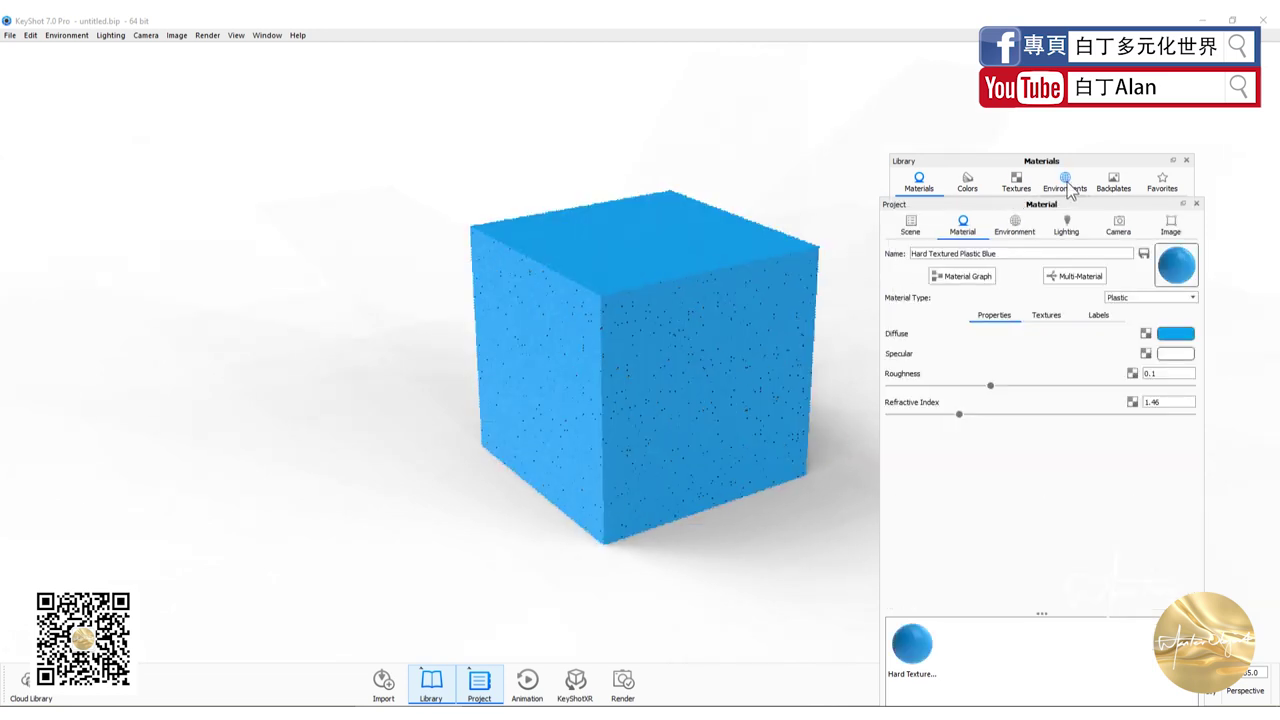
Step: Close the material settings and show the Textures tab of the library
left_click(1074, 188)
left_click(1016, 184)
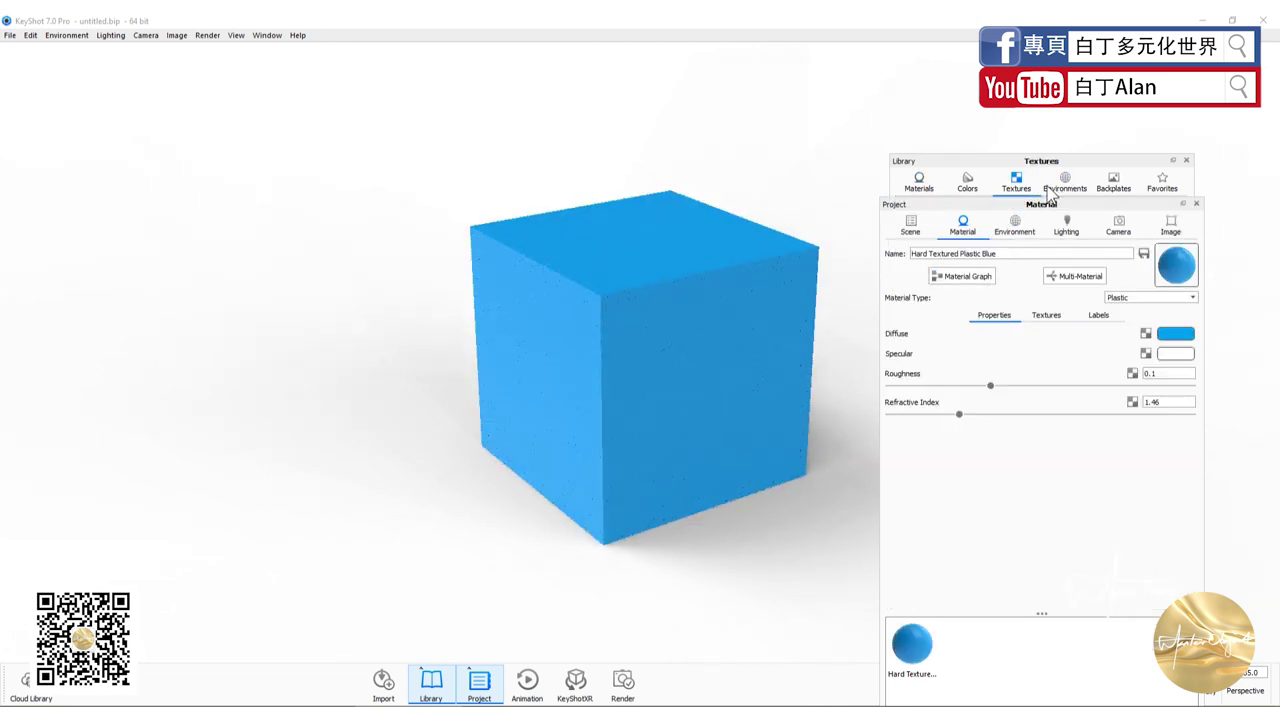
left_click(1064, 184)
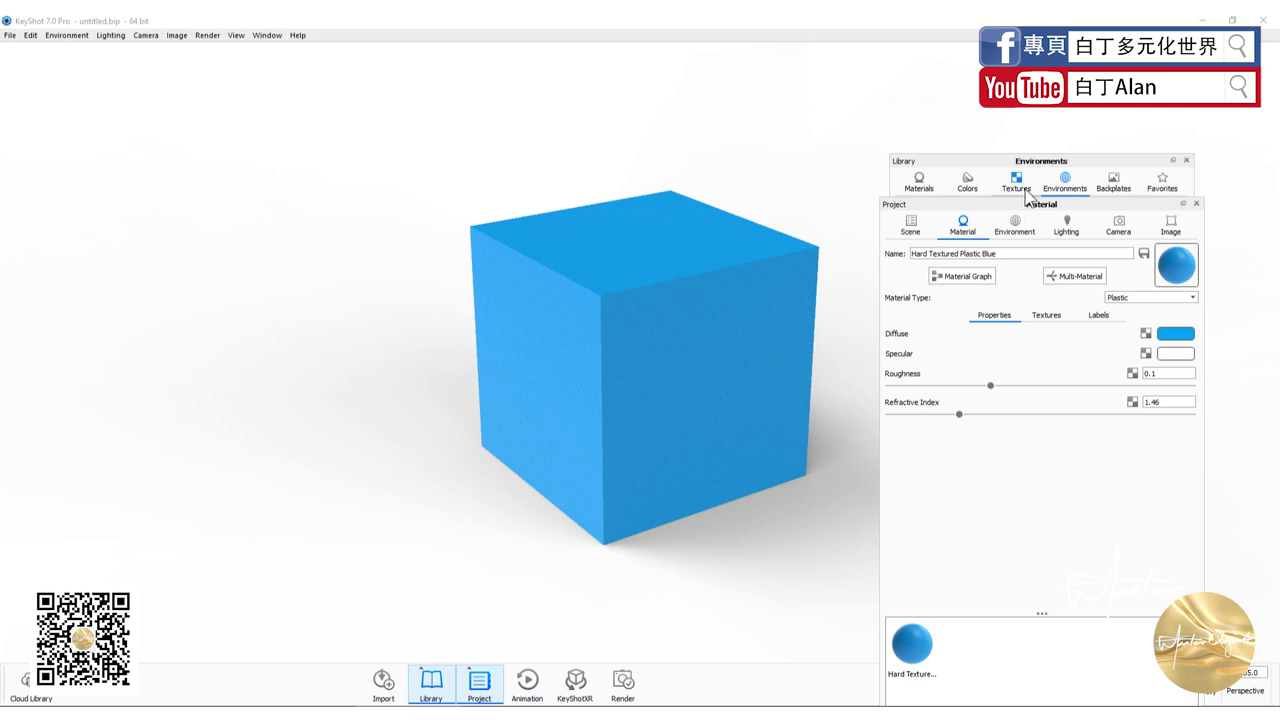
left_click(1196, 204)
left_click(1018, 186)
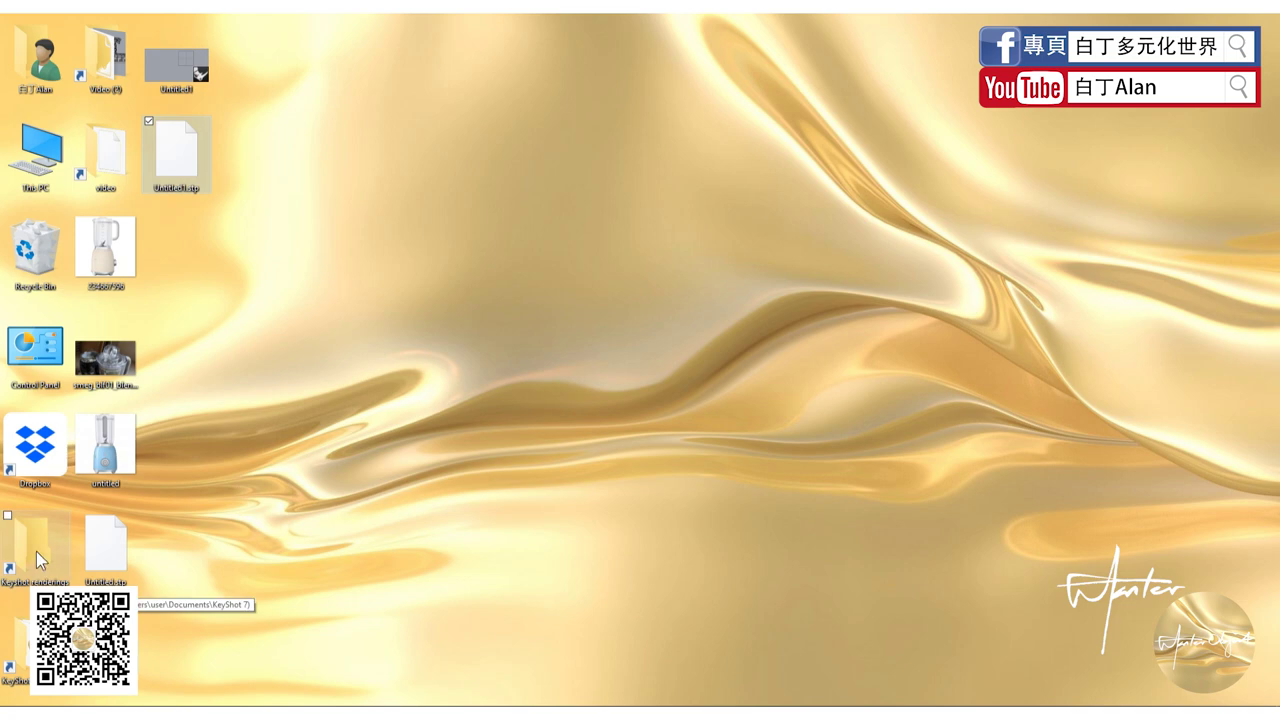
Step: Open the KeyShot 7 folder under Documents in File Explorer
double_click(15, 645)
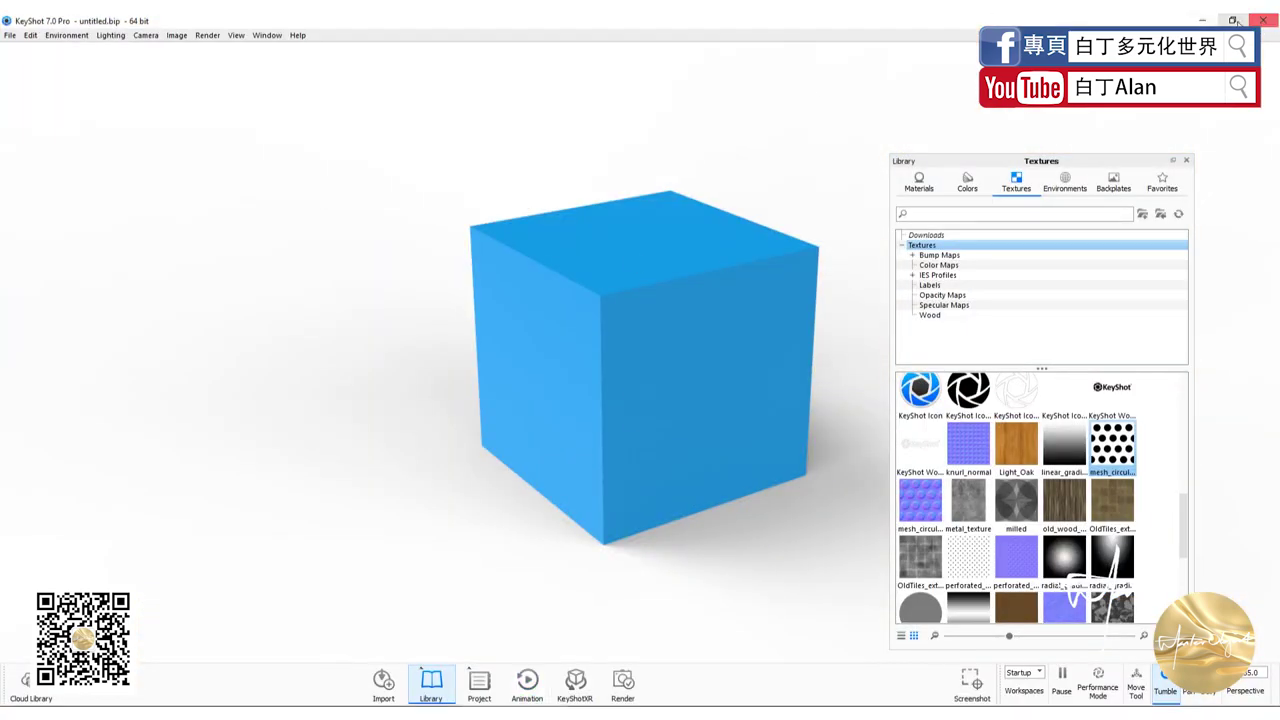
Step: Arrange the KeyShot window and File Explorer side by side
left_click(1231, 20)
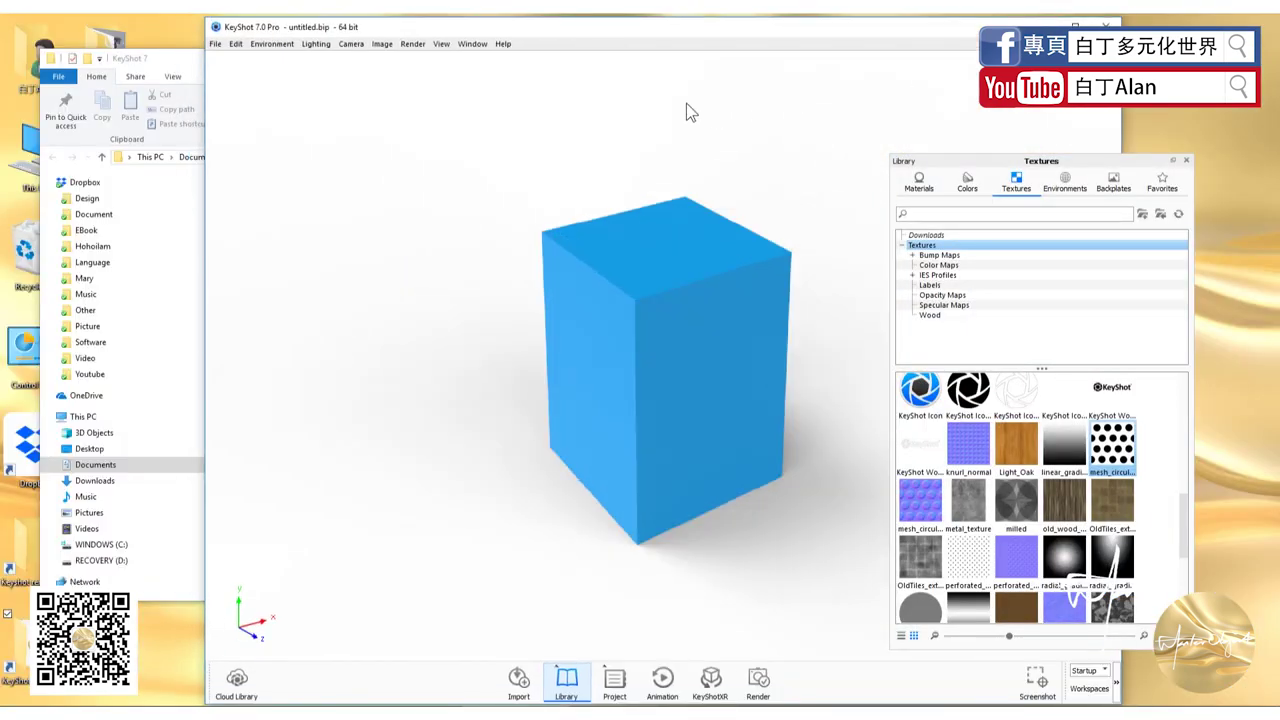
left_click_drag(361, 34, 530, 34)
left_click_drag(364, 67, 193, 73)
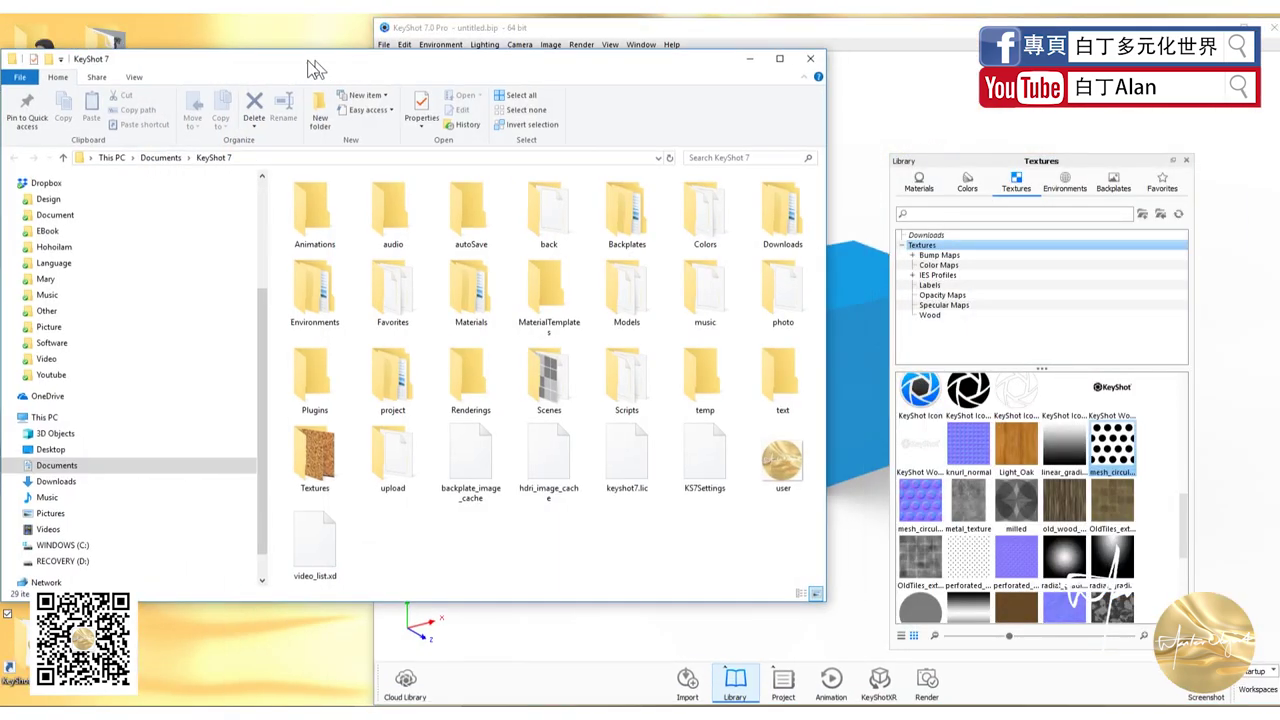
left_click_drag(347, 75, 262, 75)
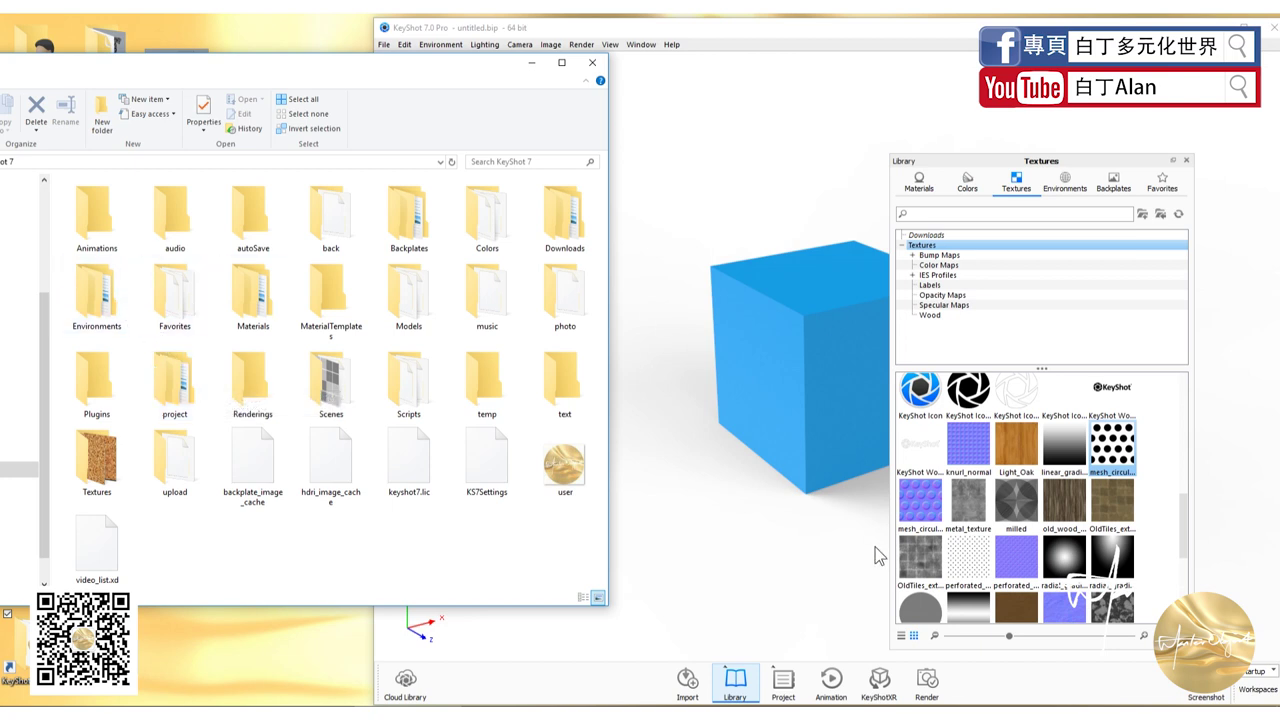
Step: Browse the Environments and Colors folders against the library, returning to the KeyShot 7 folder
left_click(1062, 183)
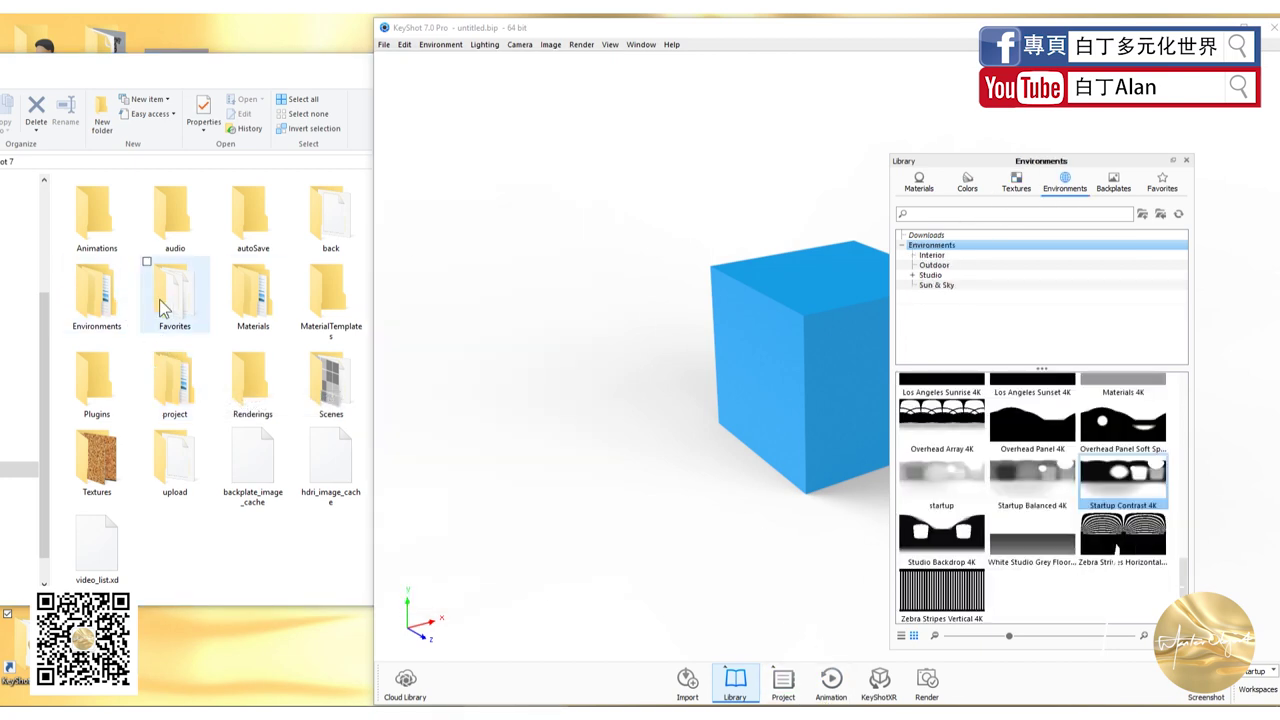
left_click(120, 305)
double_click(120, 305)
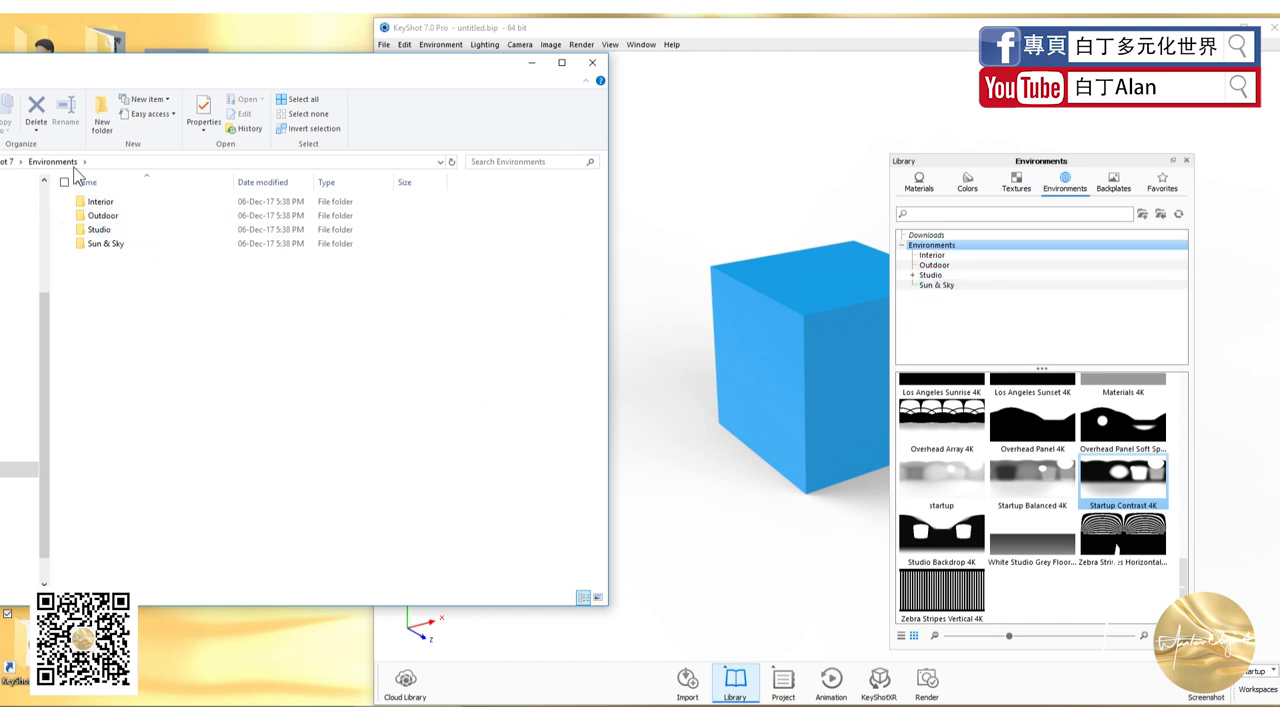
left_click_drag(126, 64, 313, 64)
left_click(182, 161)
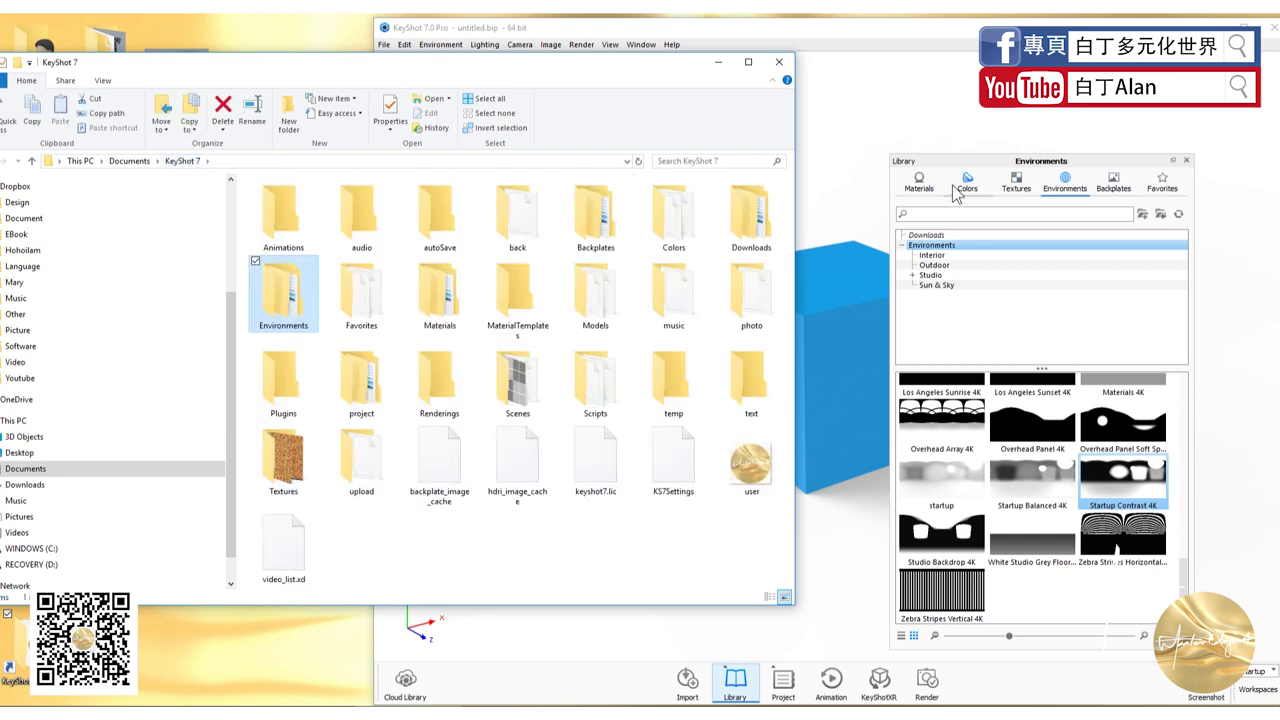
double_click(672, 236)
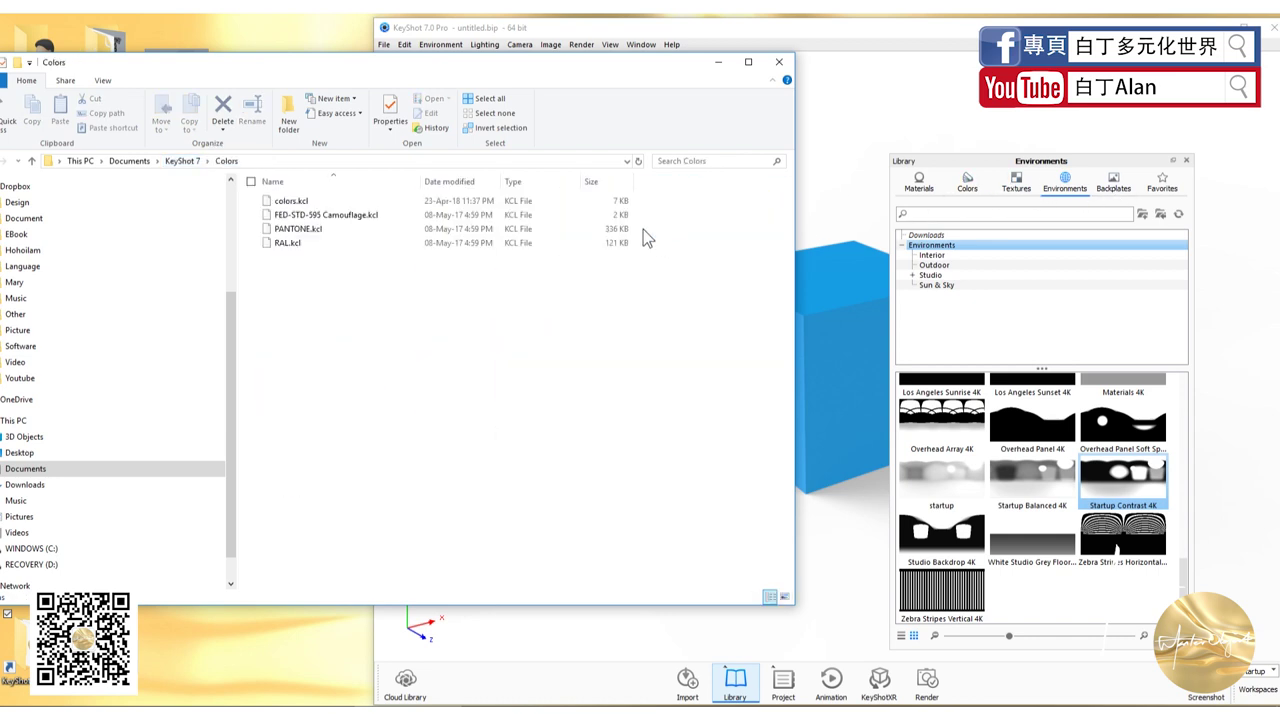
left_click(180, 161)
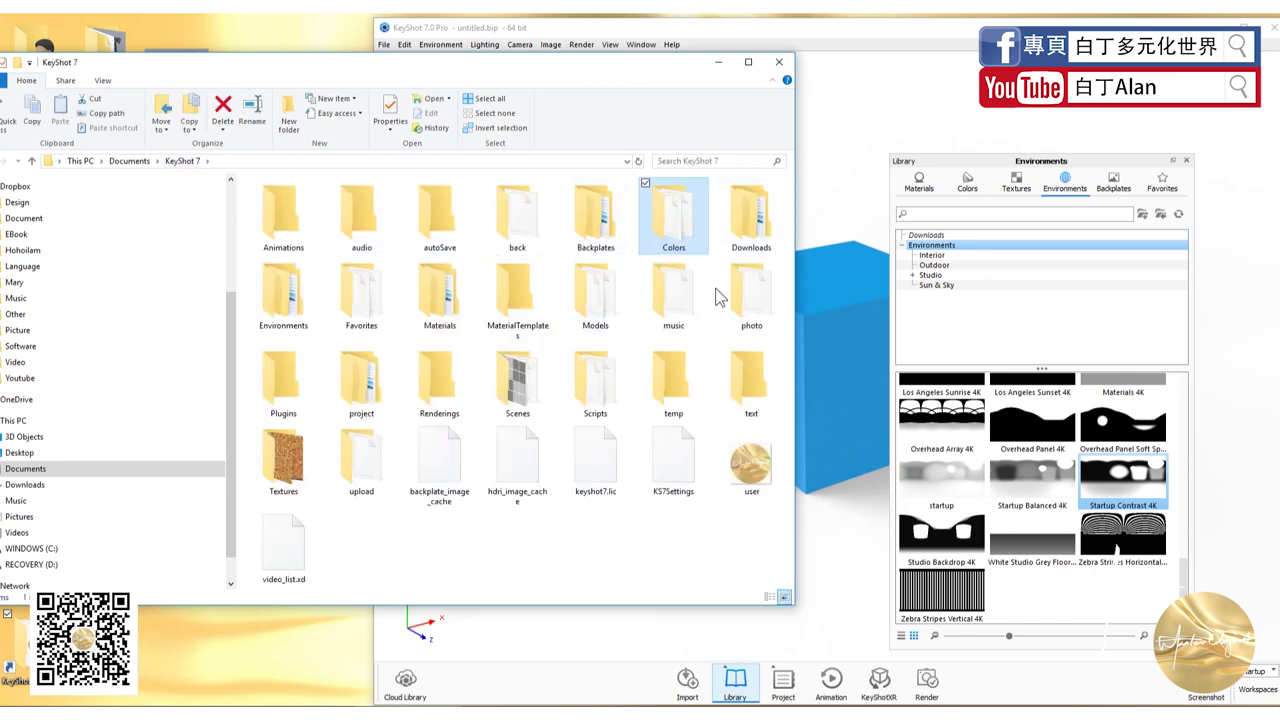
Step: Open the Textures folder, select the cork images, compare with KeyShot's texture library, then close Explorer
double_click(283, 455)
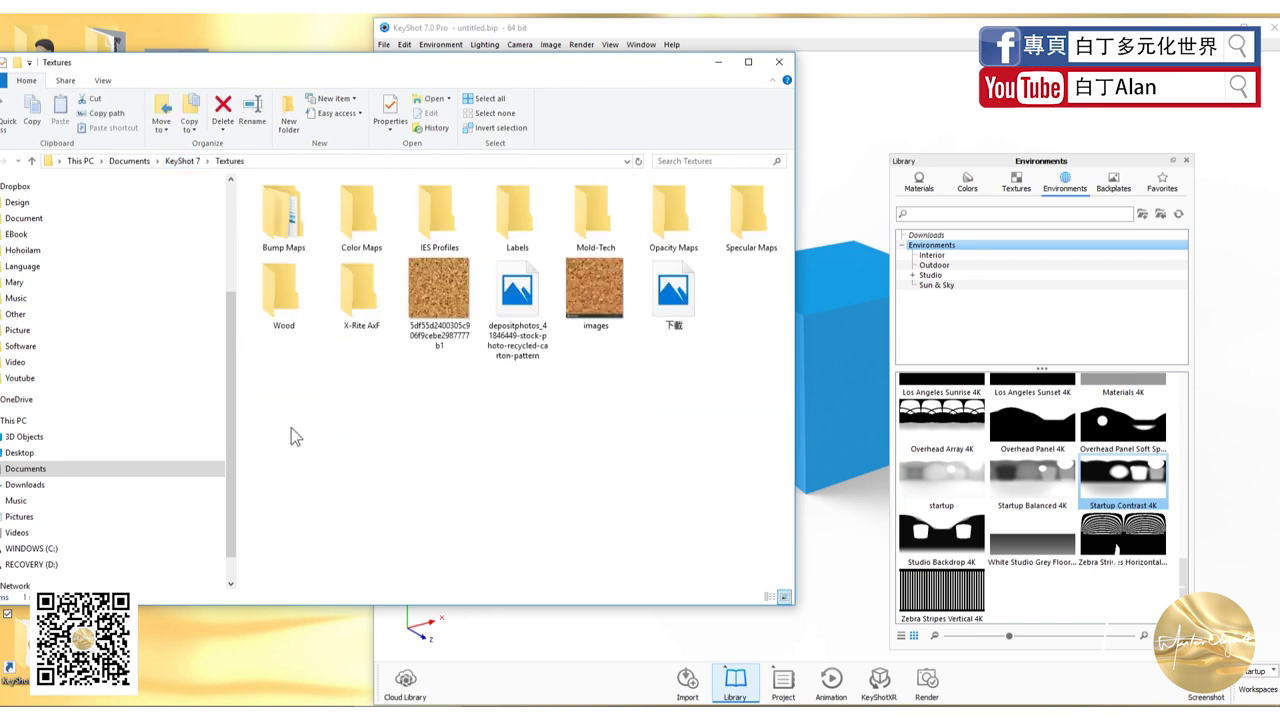
left_click(439, 310)
left_click(577, 316)
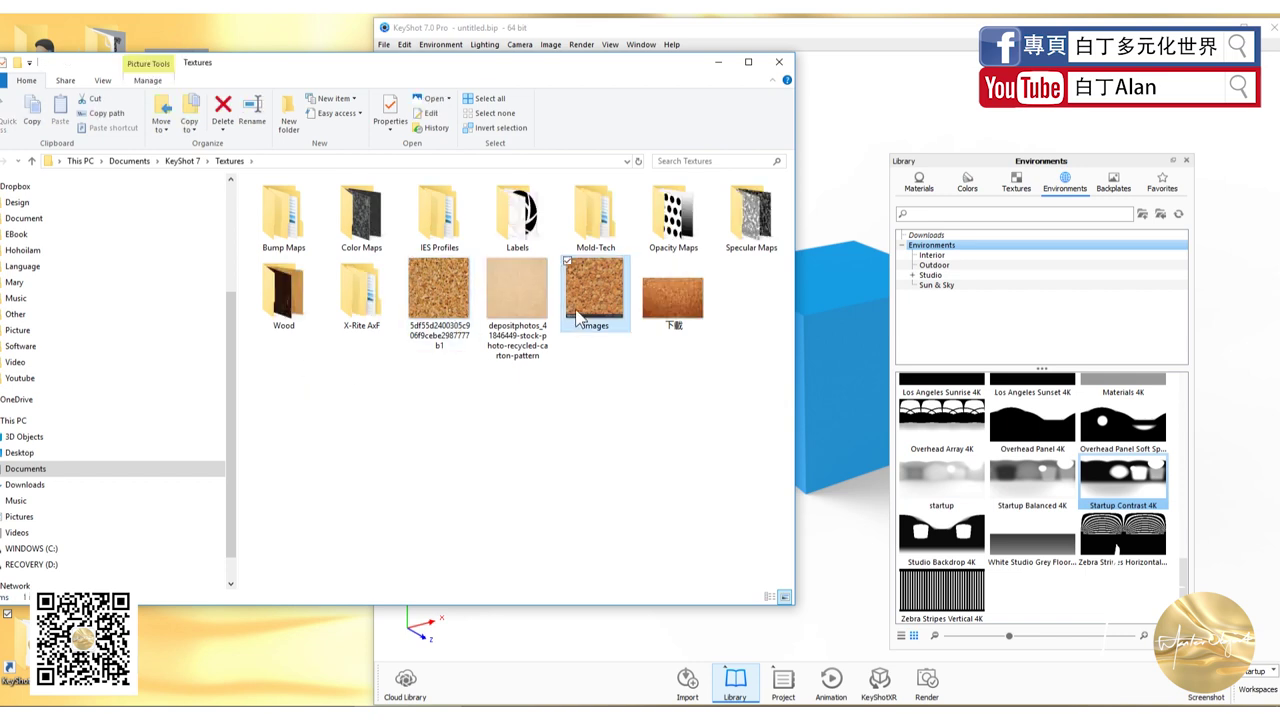
left_click(1016, 181)
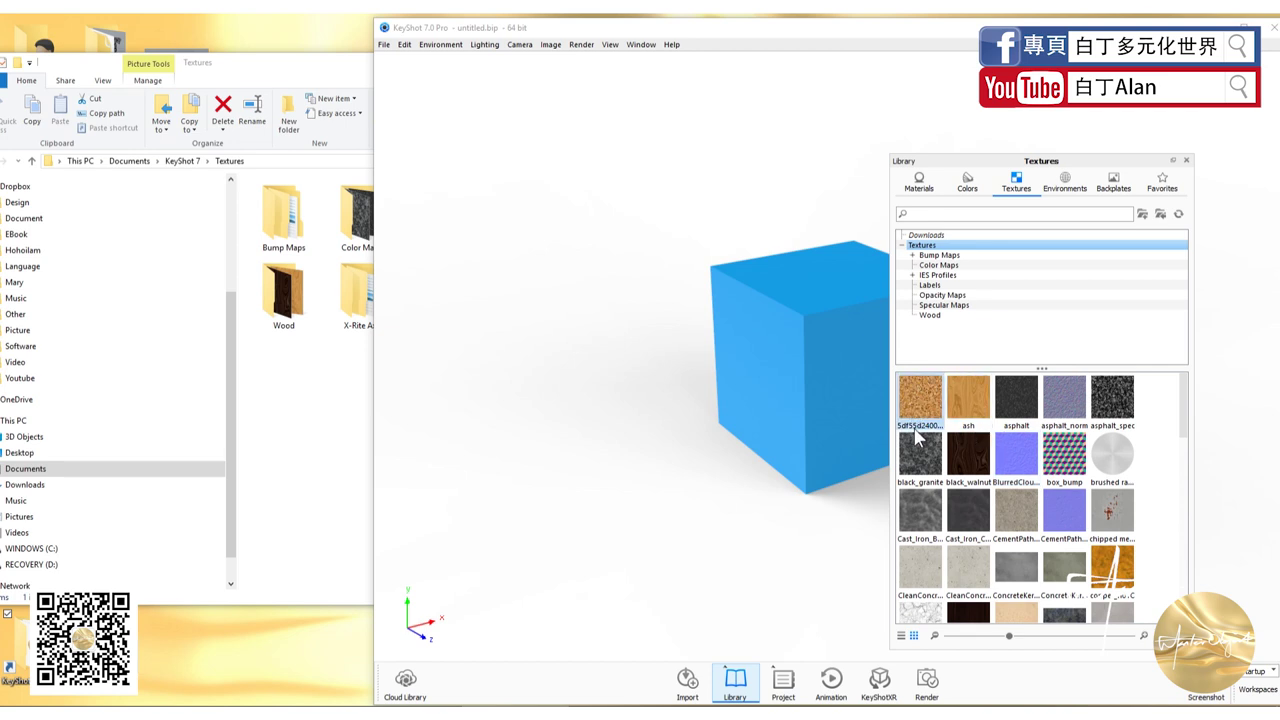
left_click(314, 413)
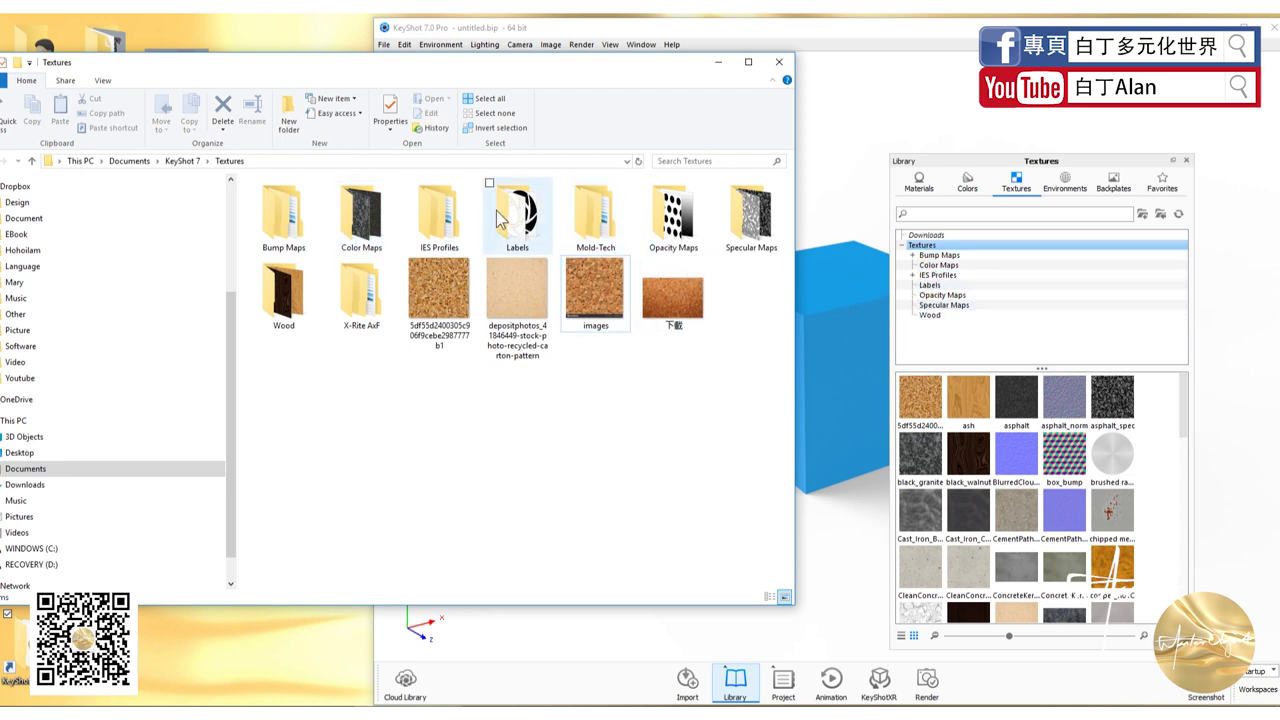
left_click(779, 62)
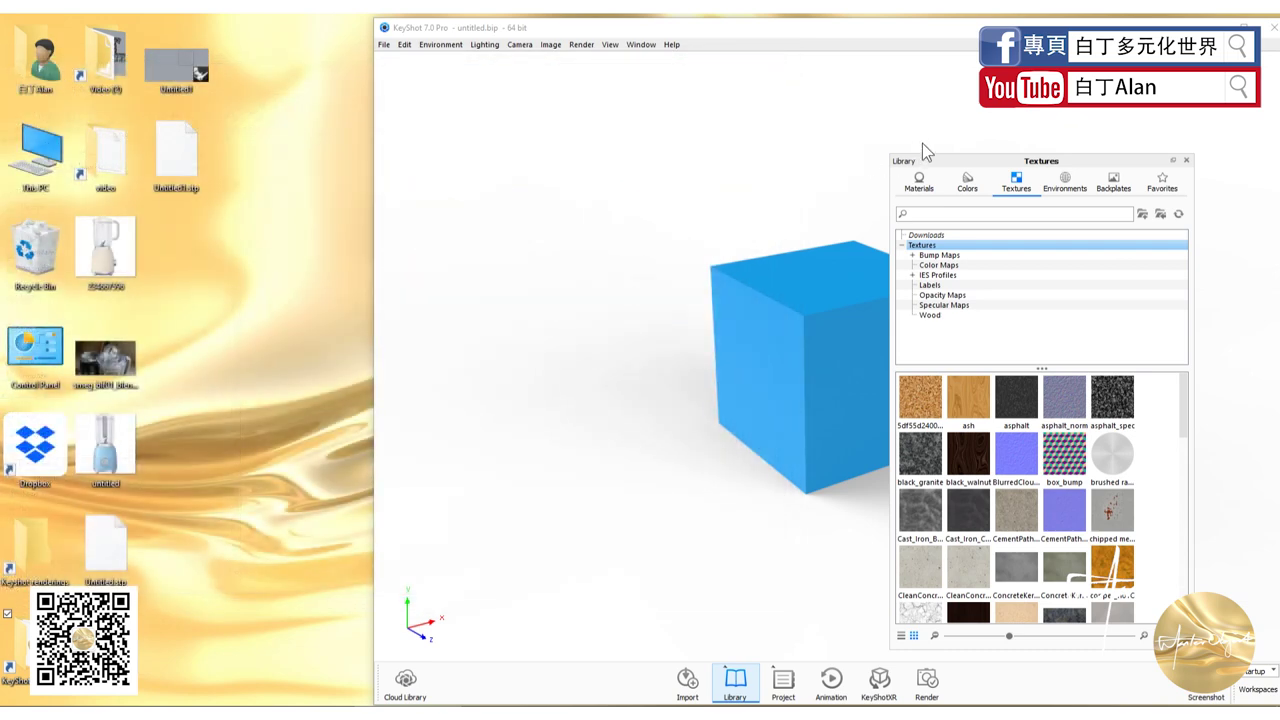
Step: Maximize KeyShot and apply the first cork texture to the cube's right face as a label
left_click(1256, 27)
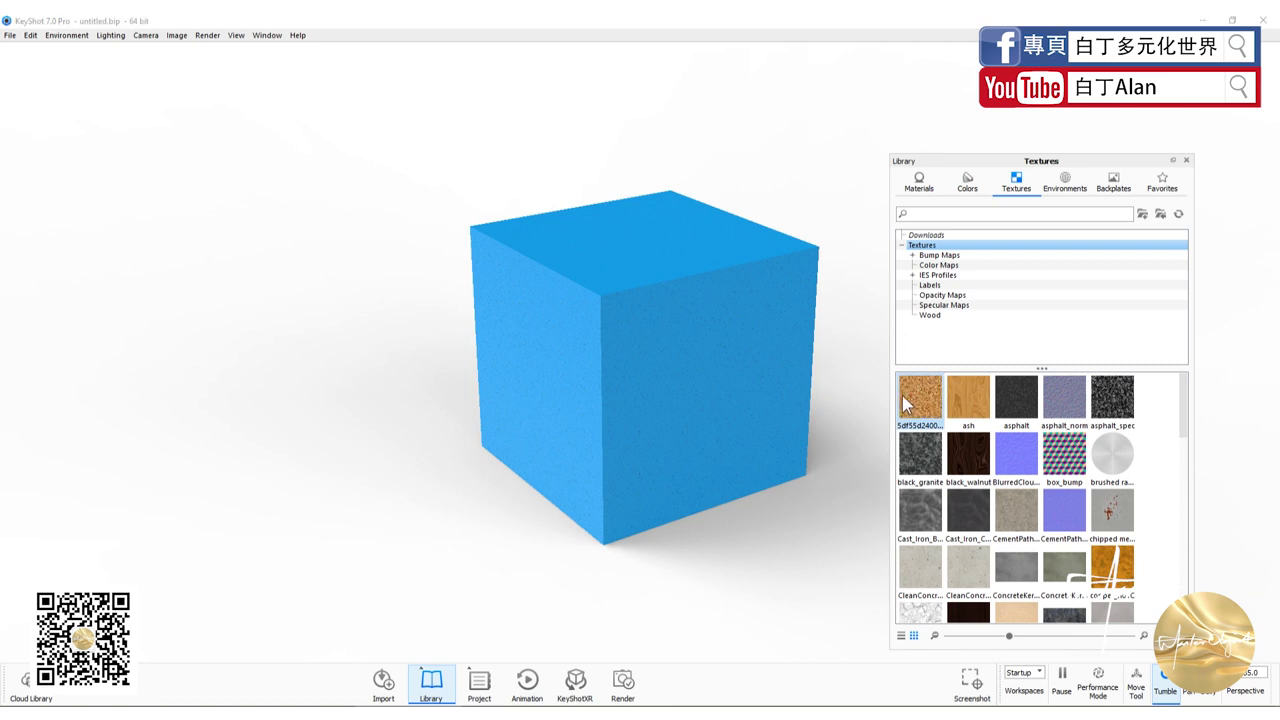
left_click_drag(910, 406, 742, 382)
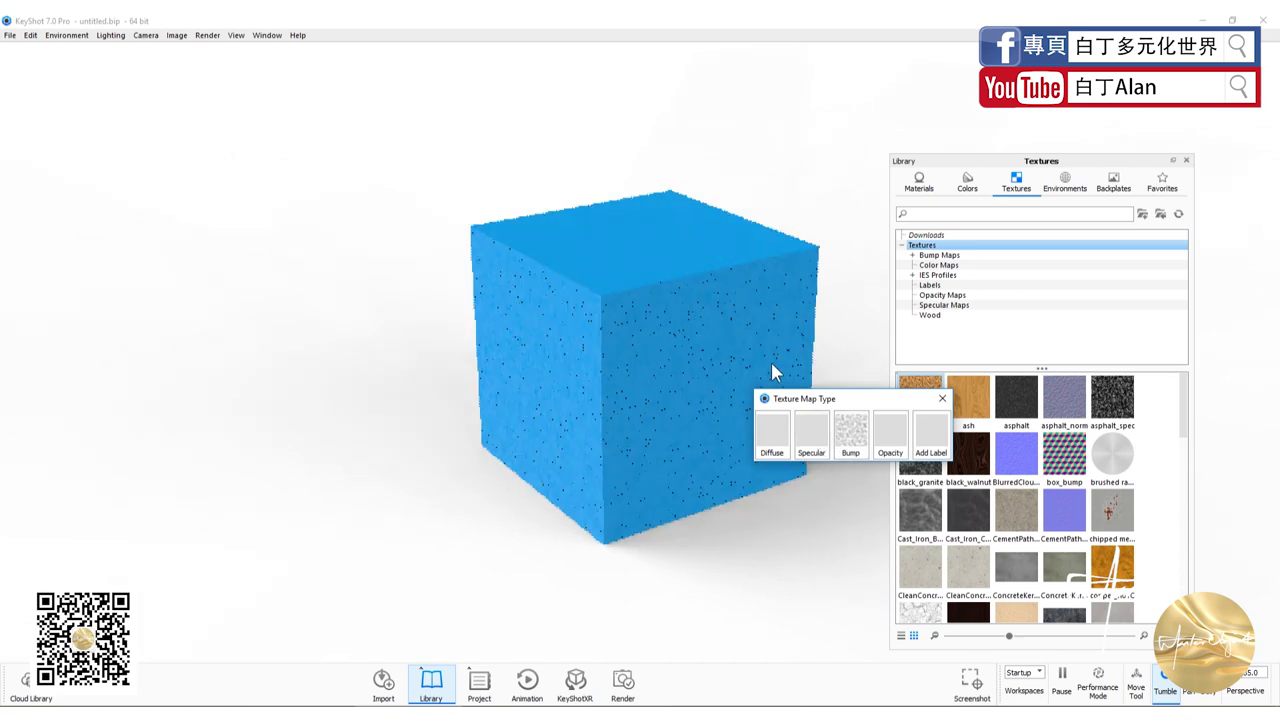
left_click(940, 449)
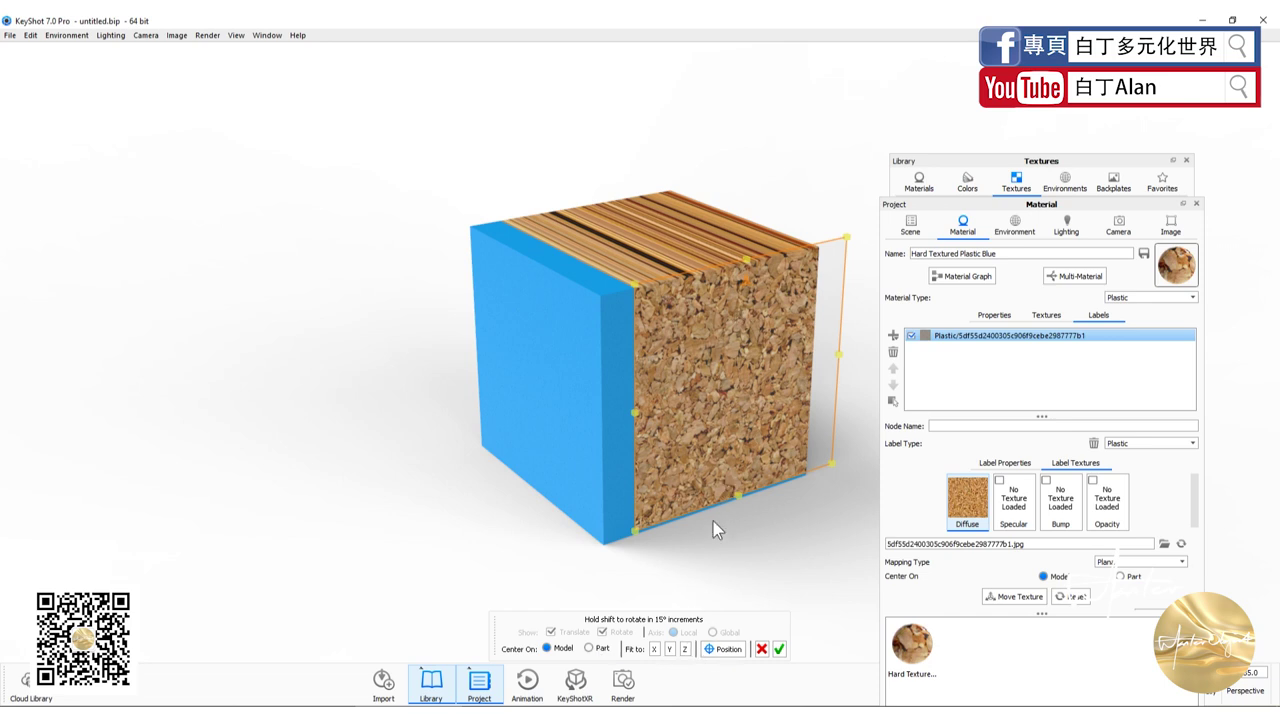
Step: Nudge the cork label with the Position gizmo until it exactly covers the right face, then confirm
left_click(714, 649)
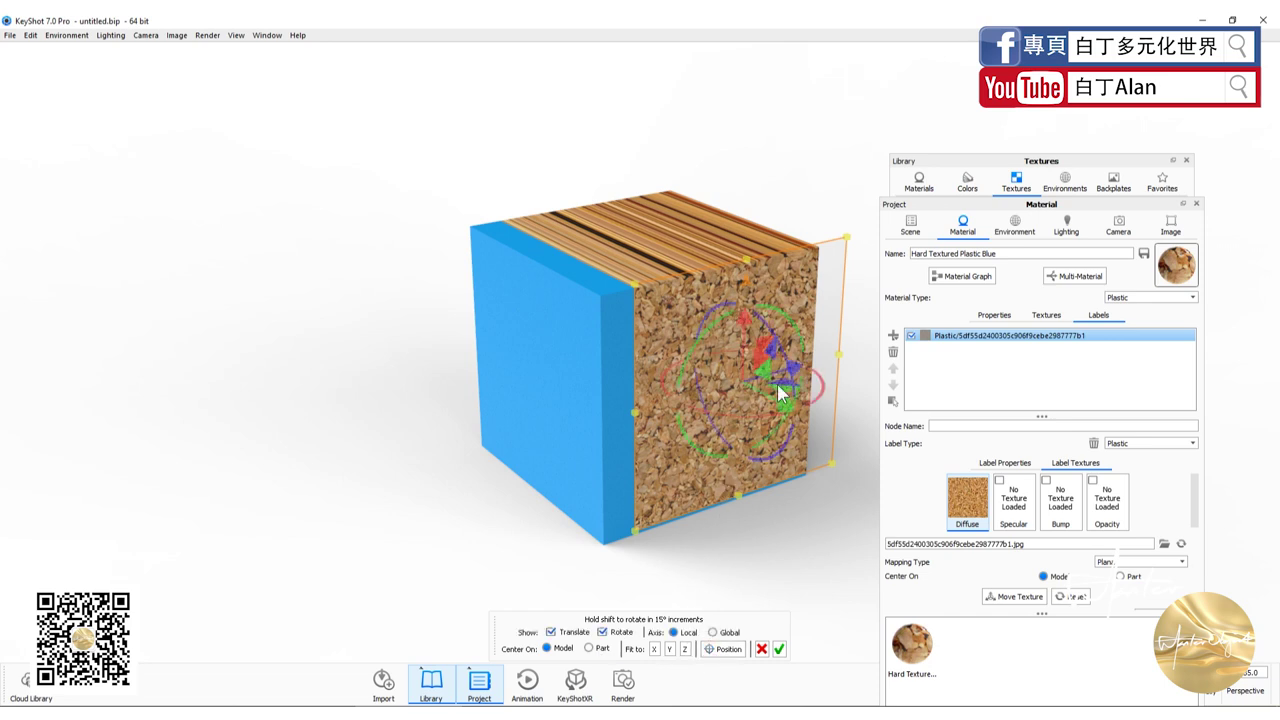
left_click_drag(744, 308, 742, 319)
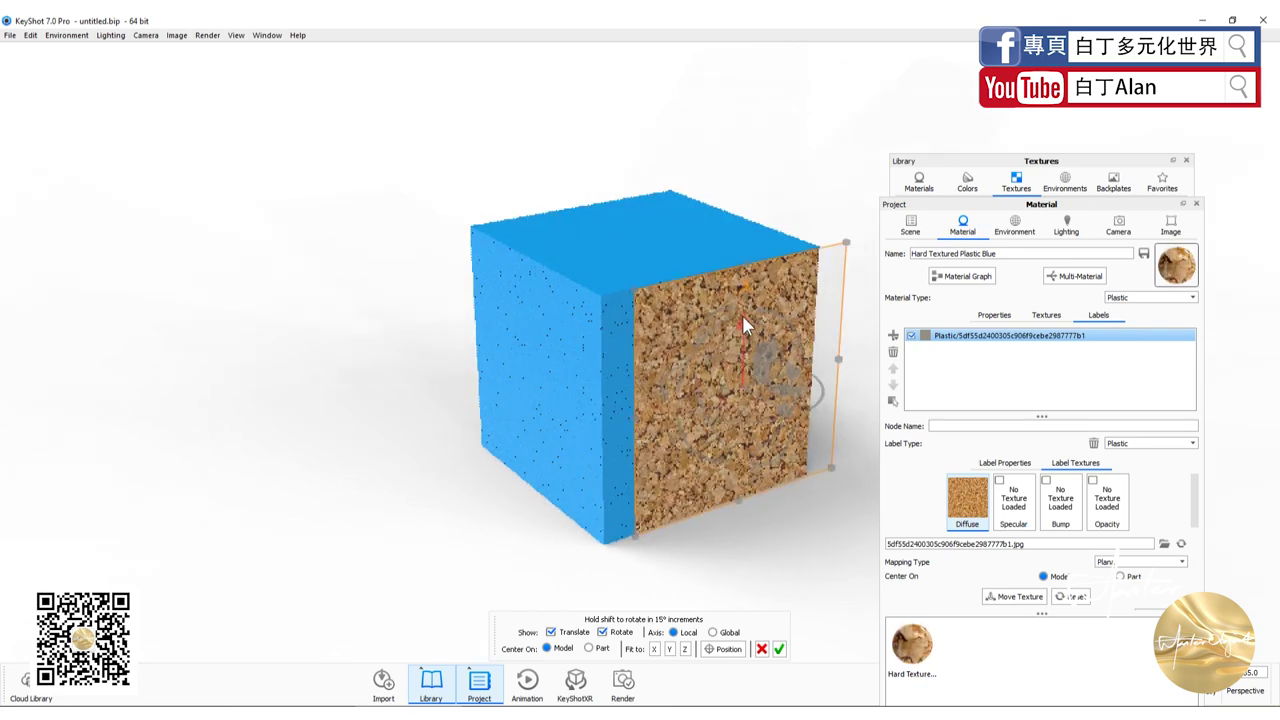
left_click_drag(742, 315, 742, 318)
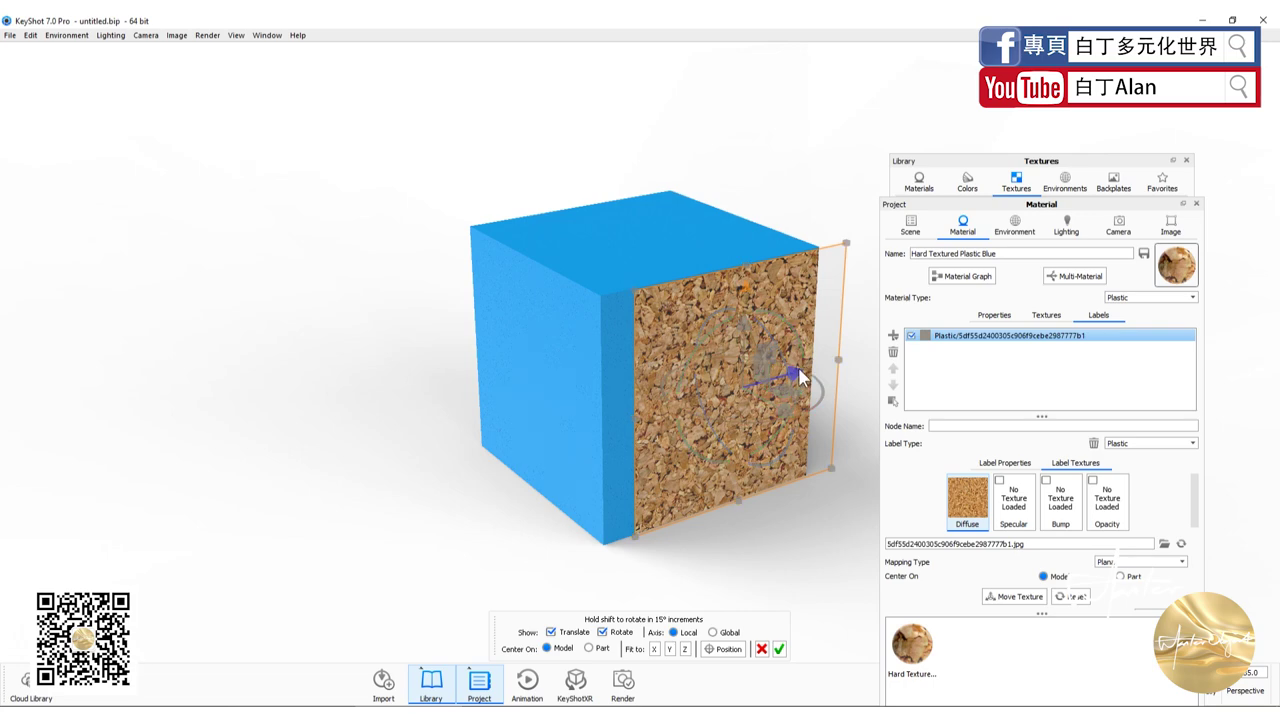
left_click_drag(797, 376, 760, 386)
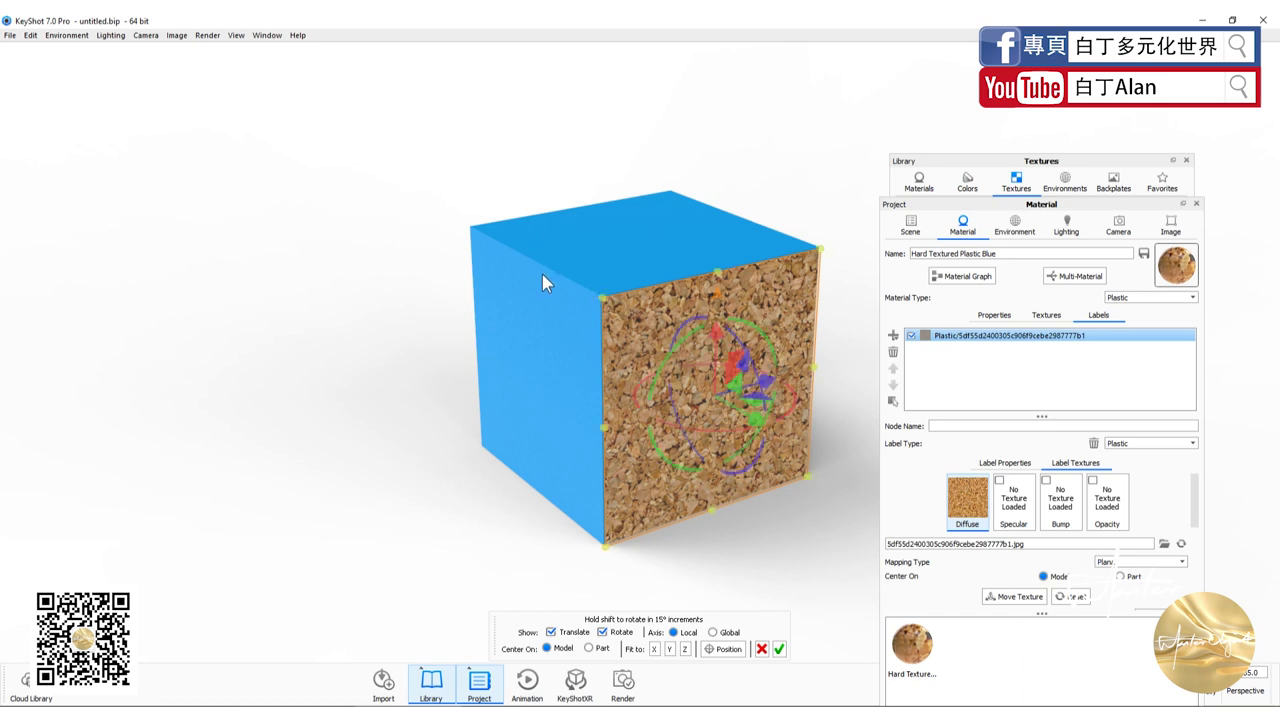
left_click(779, 650)
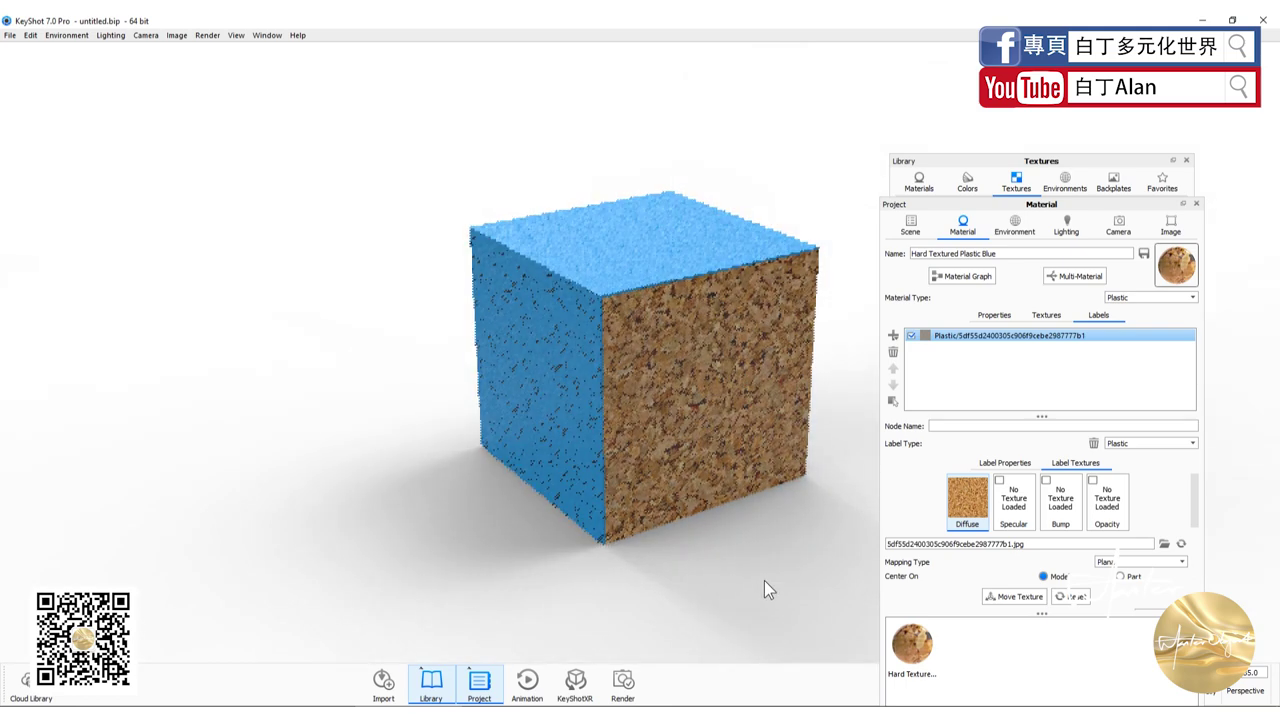
Step: Start a new empty KeyShot scene, discarding the current one without saving
left_click(9, 35)
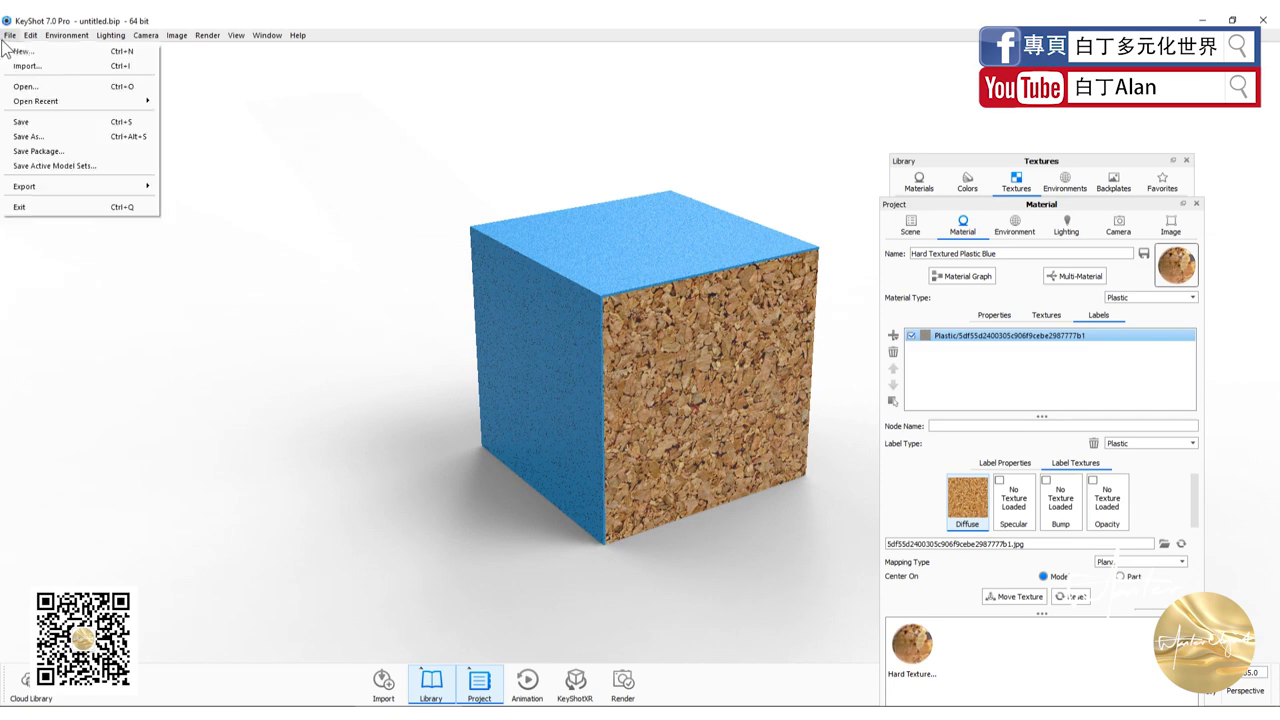
left_click(43, 80)
left_click(660, 372)
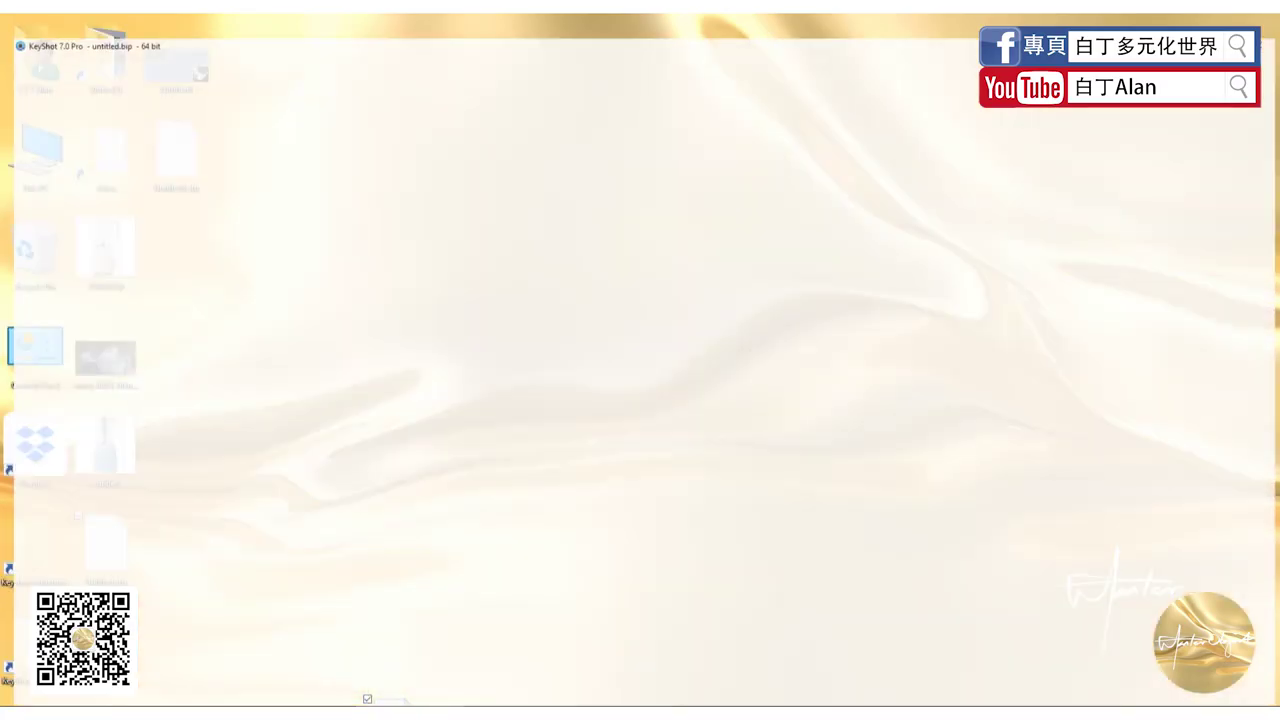
Step: Import untitled.bip with default settings, zoom out, and open the Library
left_click_drag(105, 545, 518, 487)
left_click(676, 566)
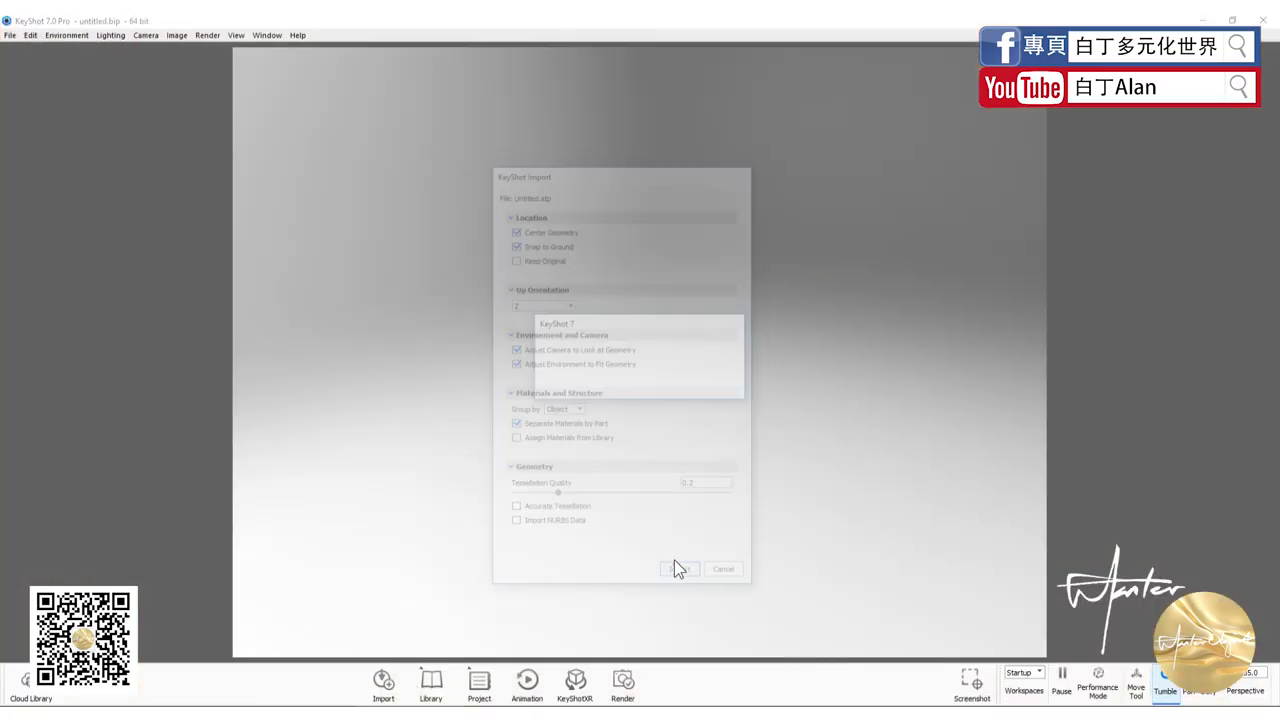
scroll(710, 432, "down", 5)
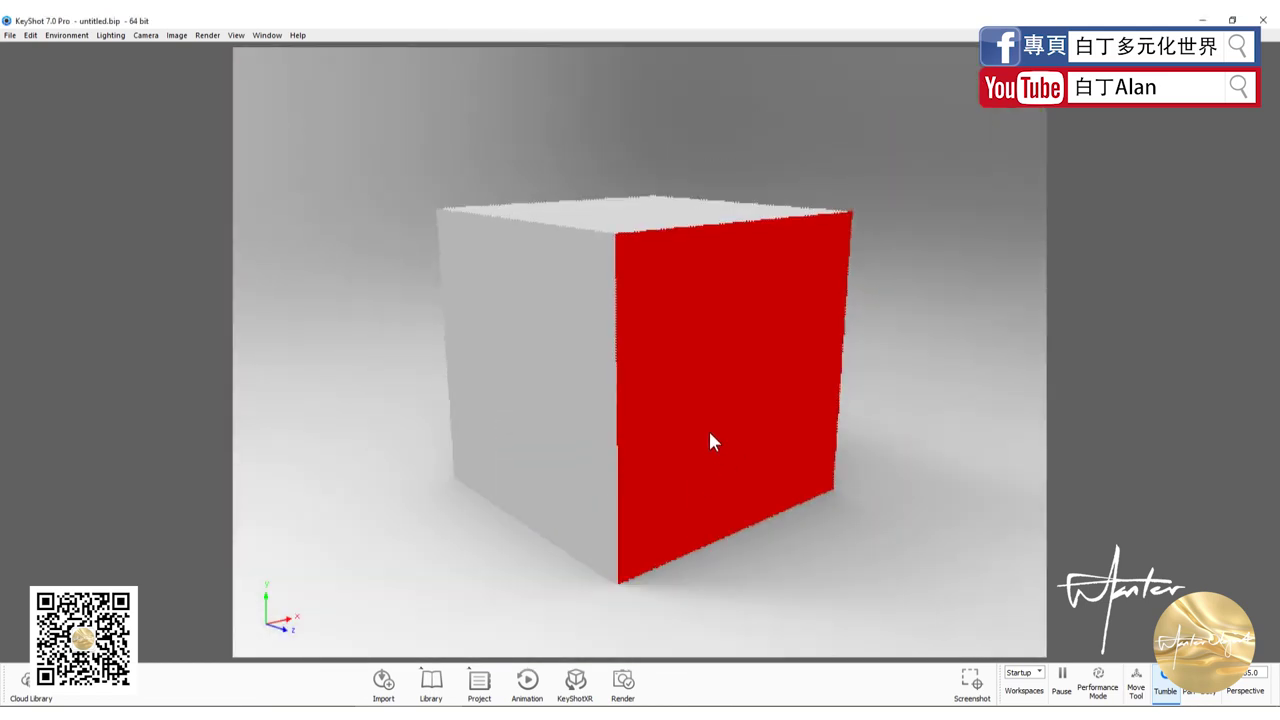
scroll(700, 445, "down", 3)
left_click(432, 681)
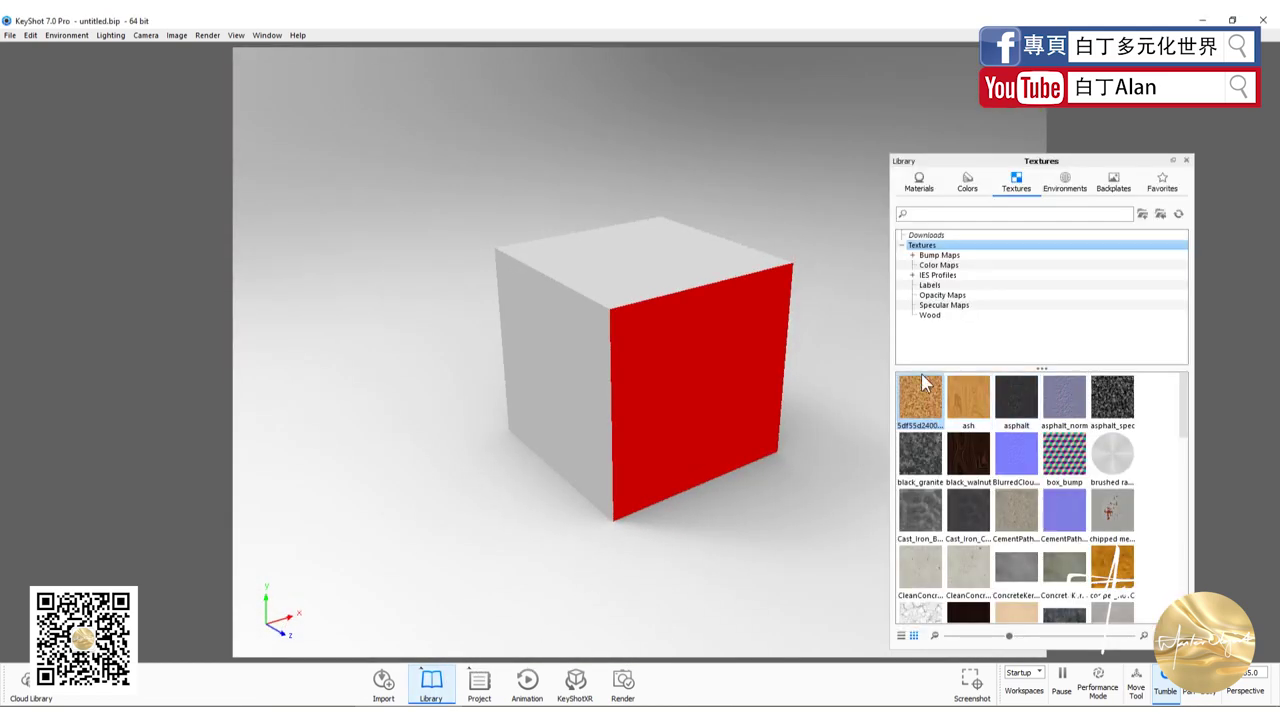
Step: Apply blue Hard Textured plastic to the red face and green to the grey faces
scroll(975, 300, "down", 2)
left_click(975, 304)
left_click_drag(968, 410, 722, 391)
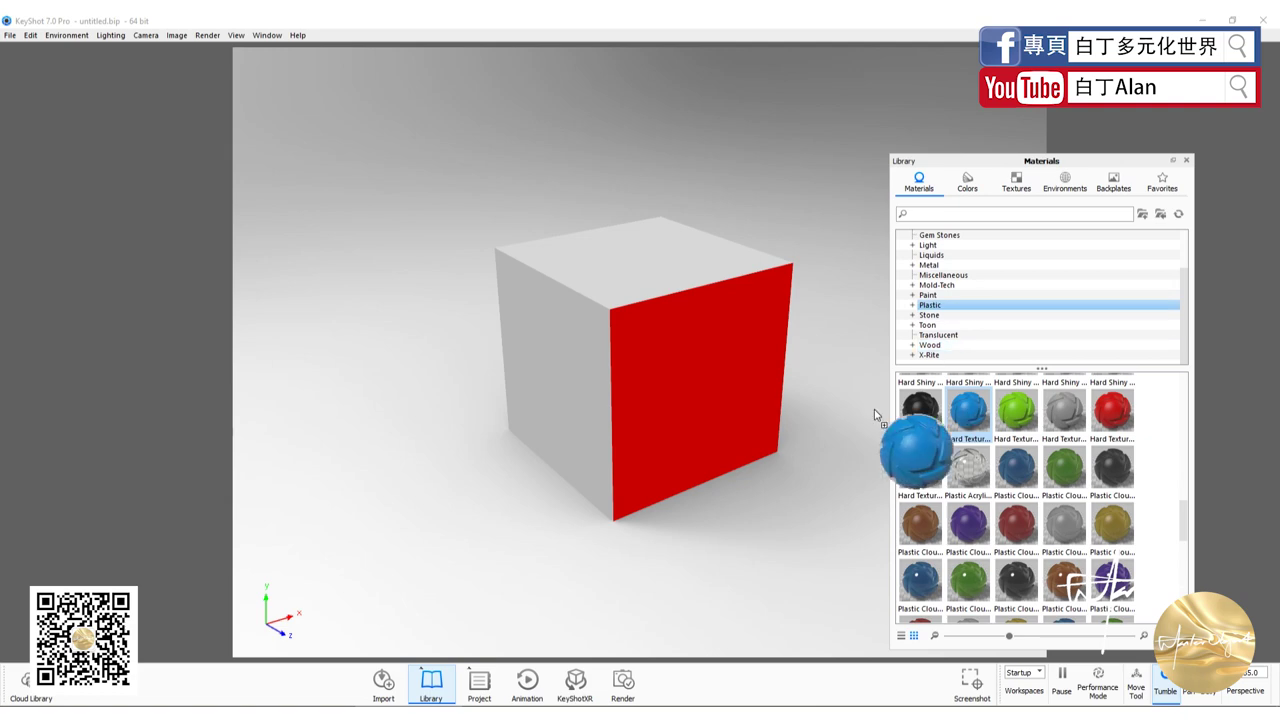
left_click_drag(1016, 410, 560, 370)
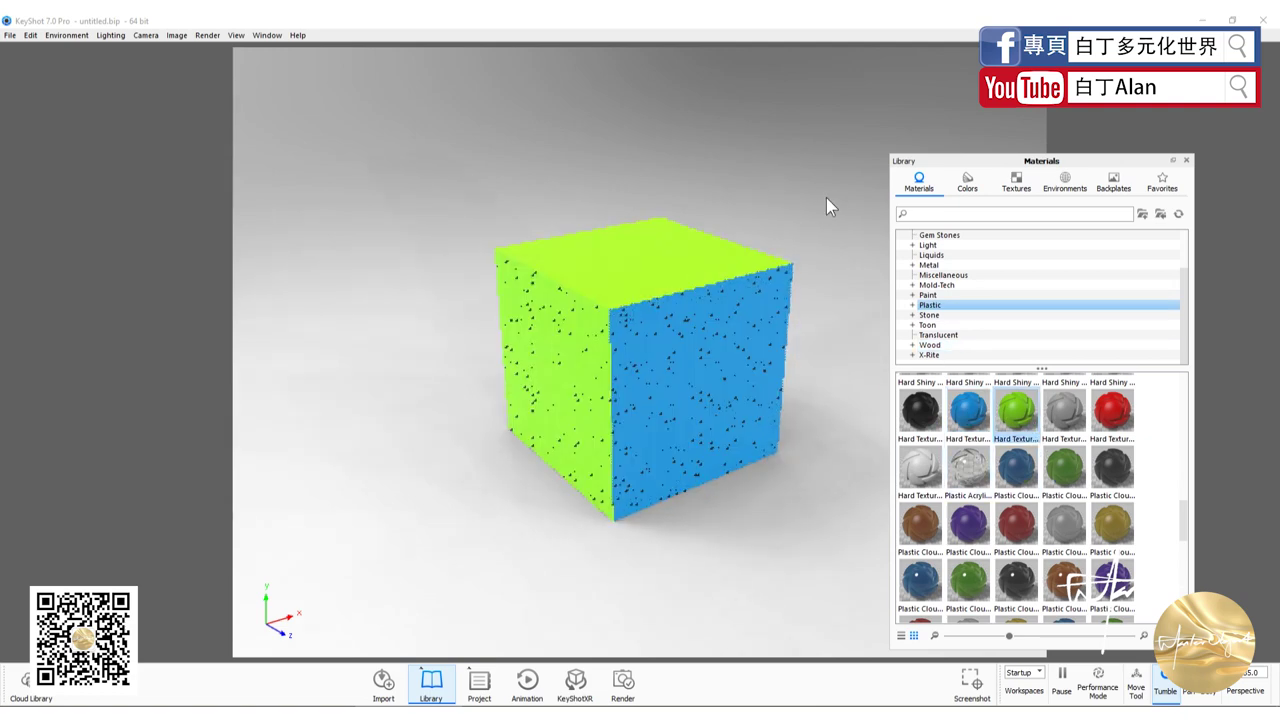
Step: Drop the cork texture onto the cube's front face as a label
left_click(1065, 182)
left_click(1113, 182)
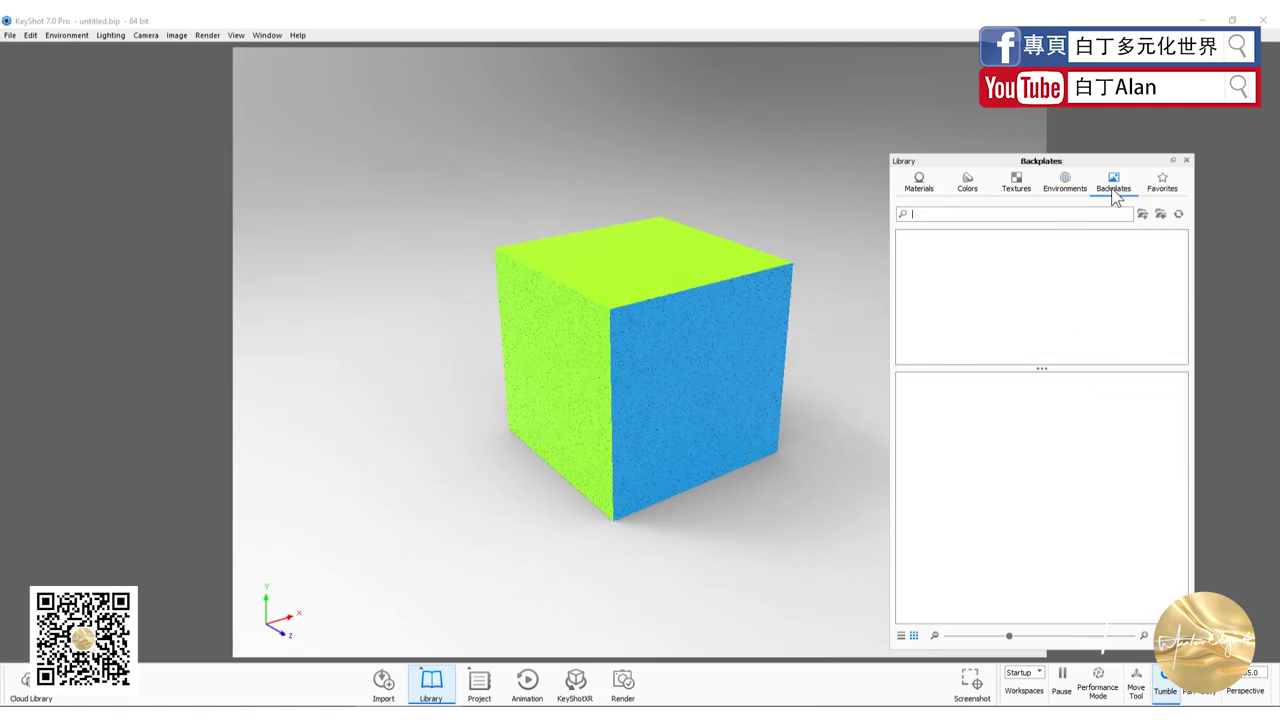
left_click(1016, 182)
left_click_drag(920, 396, 739, 385)
left_click(925, 445)
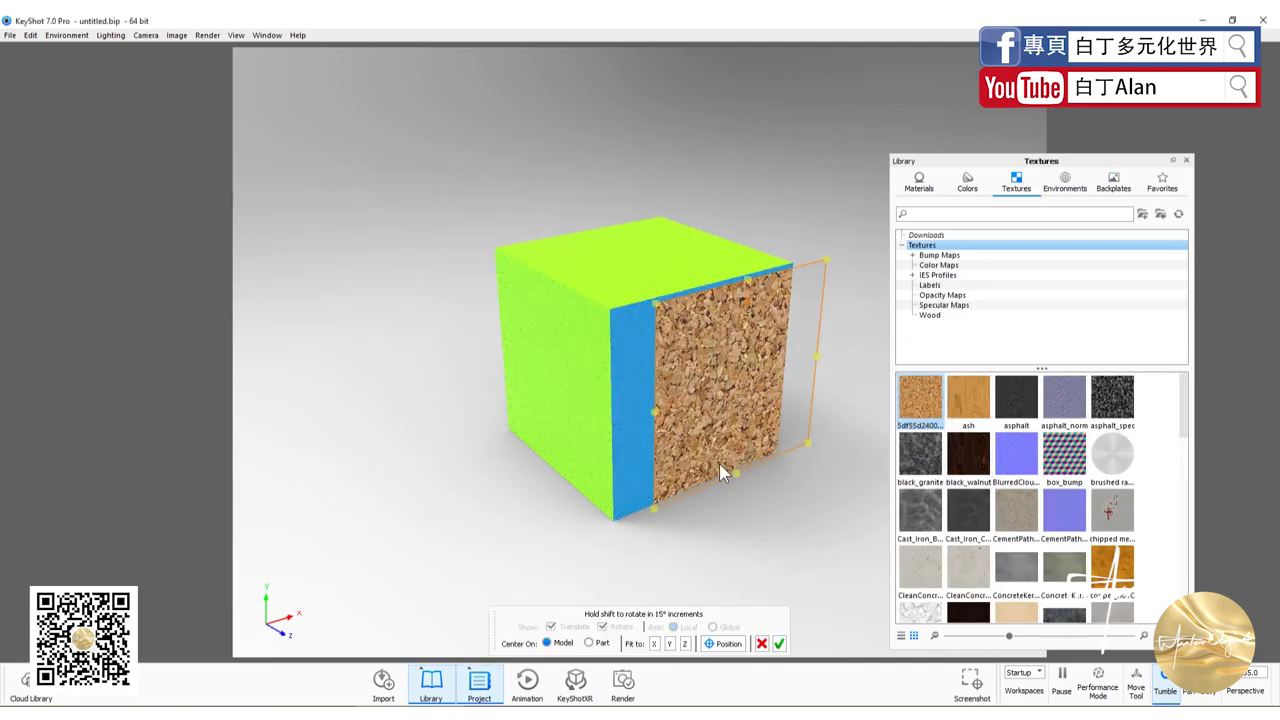
Step: Move and rotate the cork label with the position gizmo to cover the front face
left_click(718, 645)
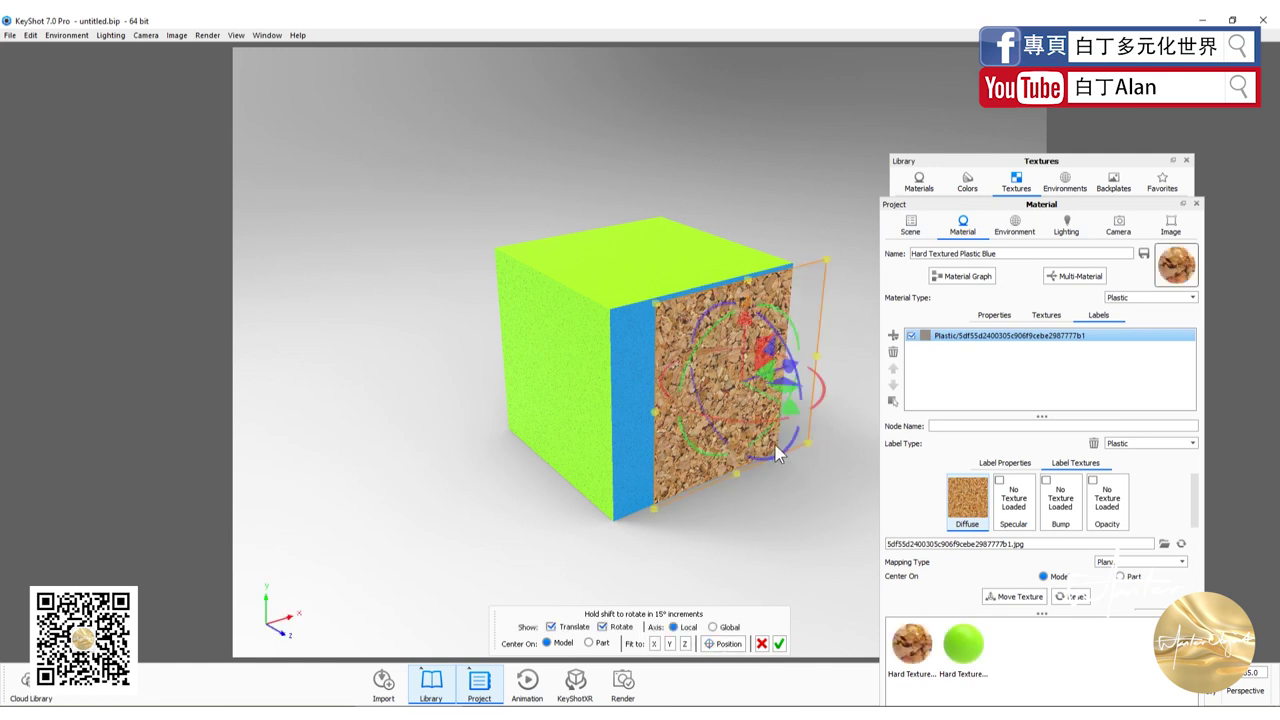
mouse_move(742, 296)
left_mouse_down()
mouse_move(790, 350)
mouse_move(765, 375)
mouse_move(724, 365)
left_mouse_up()
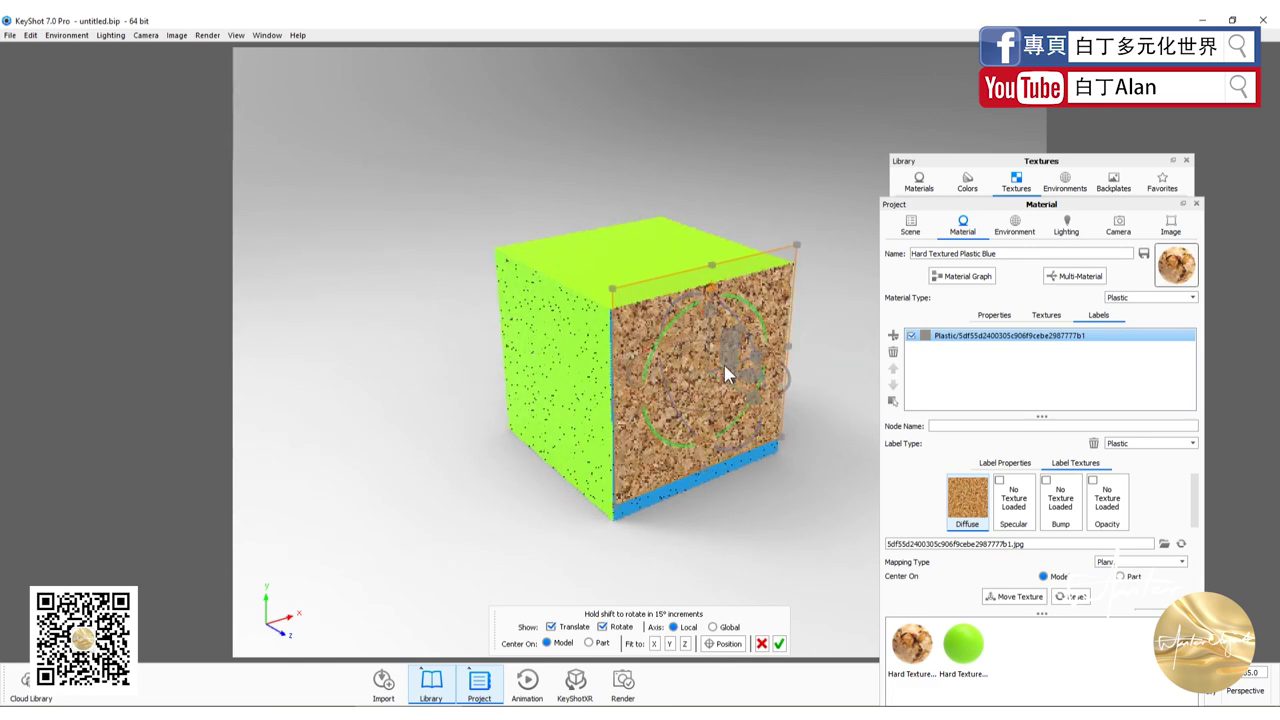
left_click_drag(708, 318, 708, 326)
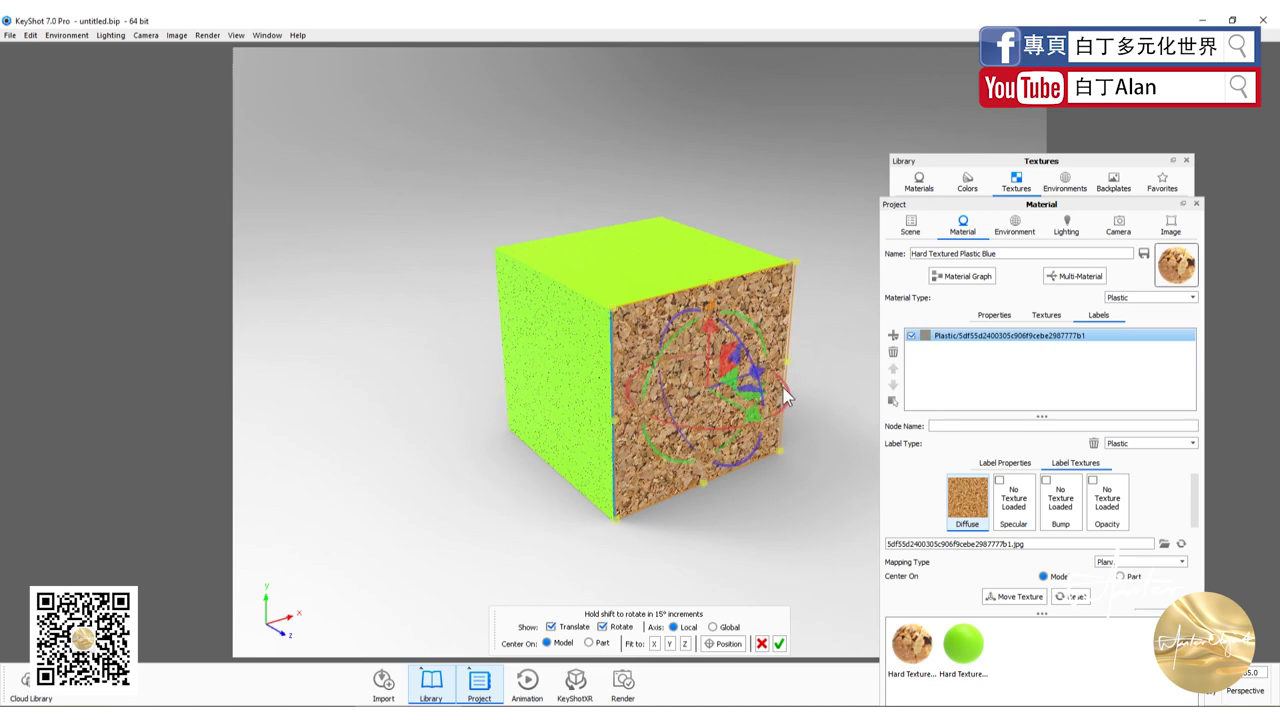
mouse_move(786, 383)
left_mouse_down()
mouse_move(748, 432)
mouse_move(672, 439)
mouse_move(626, 398)
left_mouse_up()
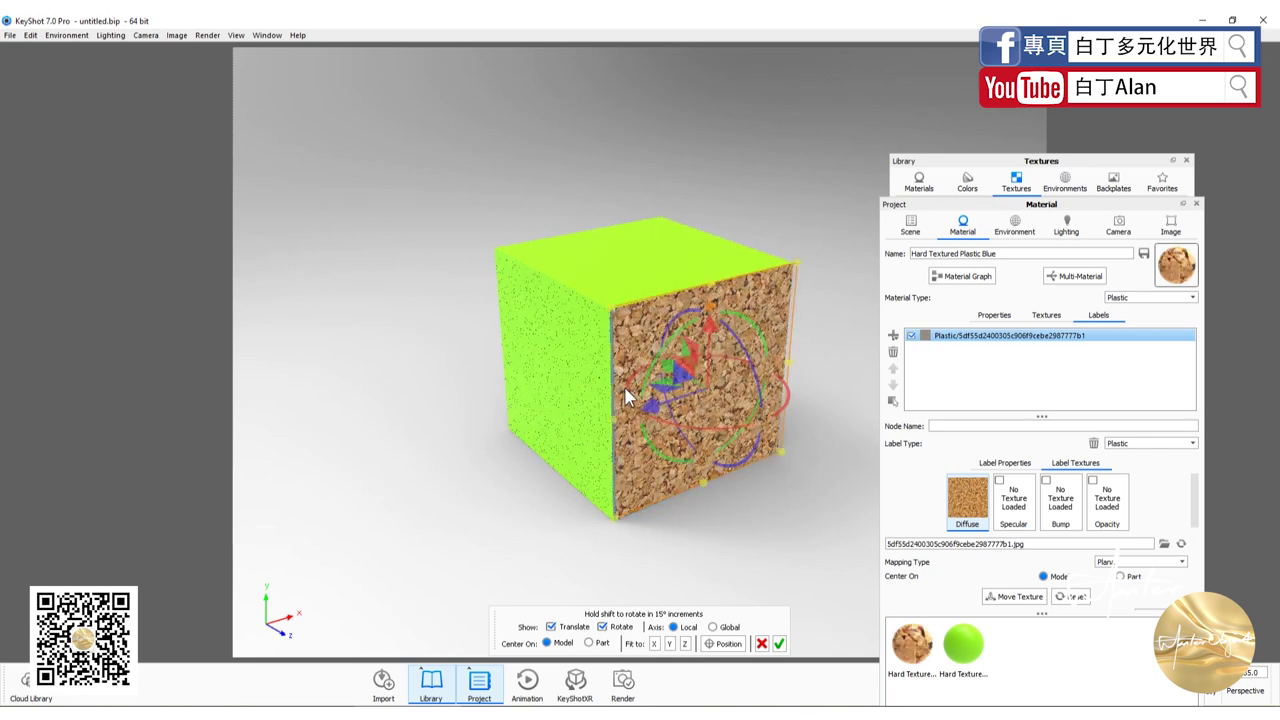
mouse_move(626, 398)
left_mouse_down()
mouse_move(684, 384)
mouse_move(686, 400)
left_mouse_up()
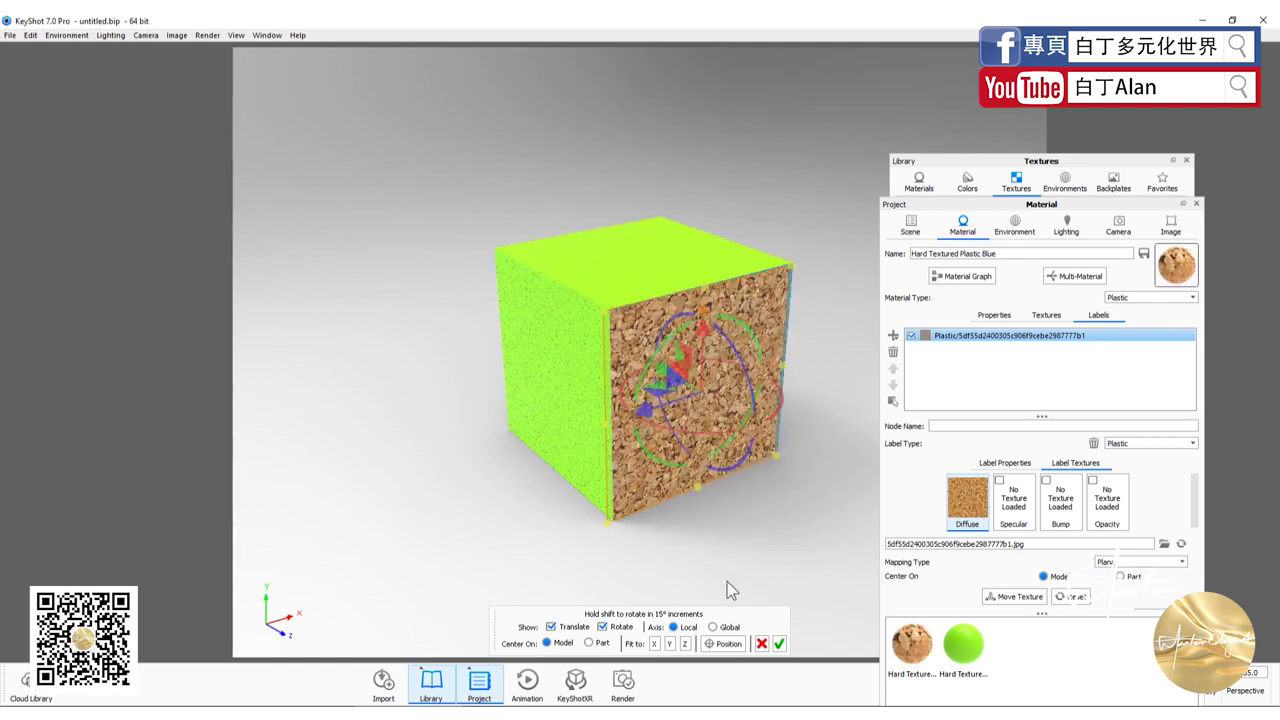
Step: Toggle gizmo axes Global/Local, refine the cork label's rotation and position, and confirm it
left_click(727, 628)
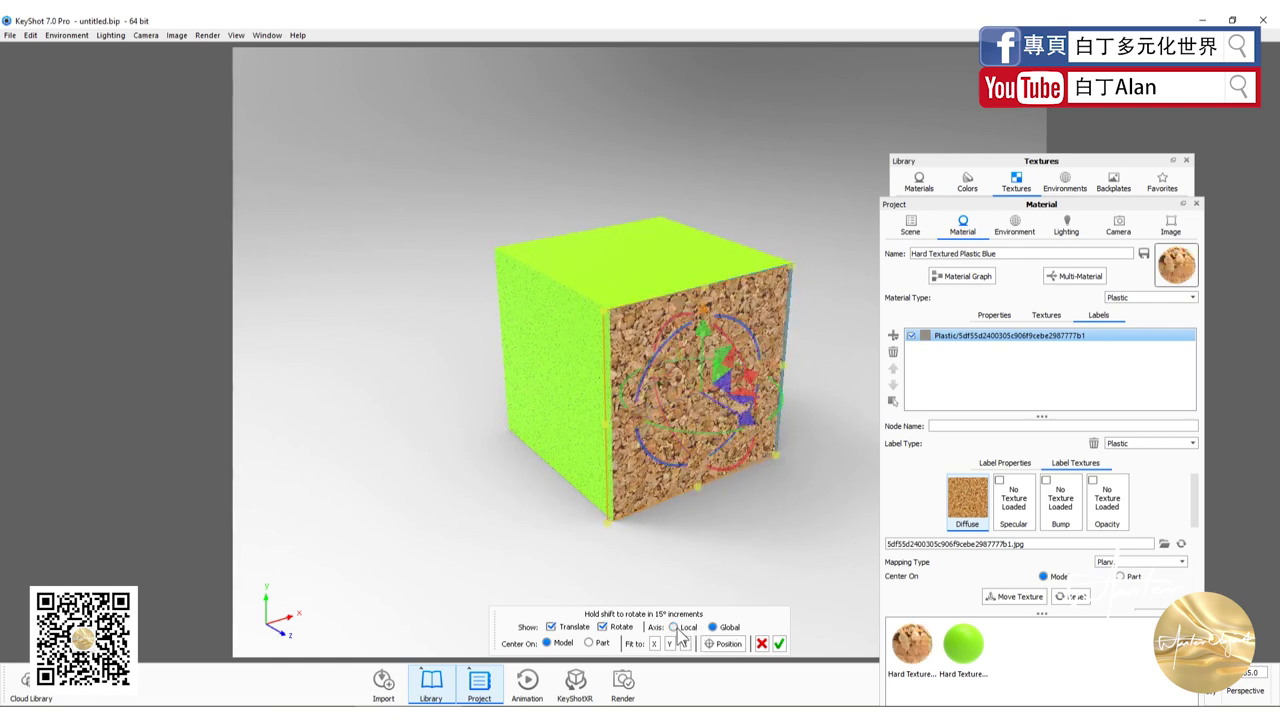
left_click(677, 629)
left_click(711, 627)
mouse_move(733, 347)
left_mouse_down()
mouse_move(724, 381)
mouse_move(753, 424)
mouse_move(765, 367)
left_mouse_up()
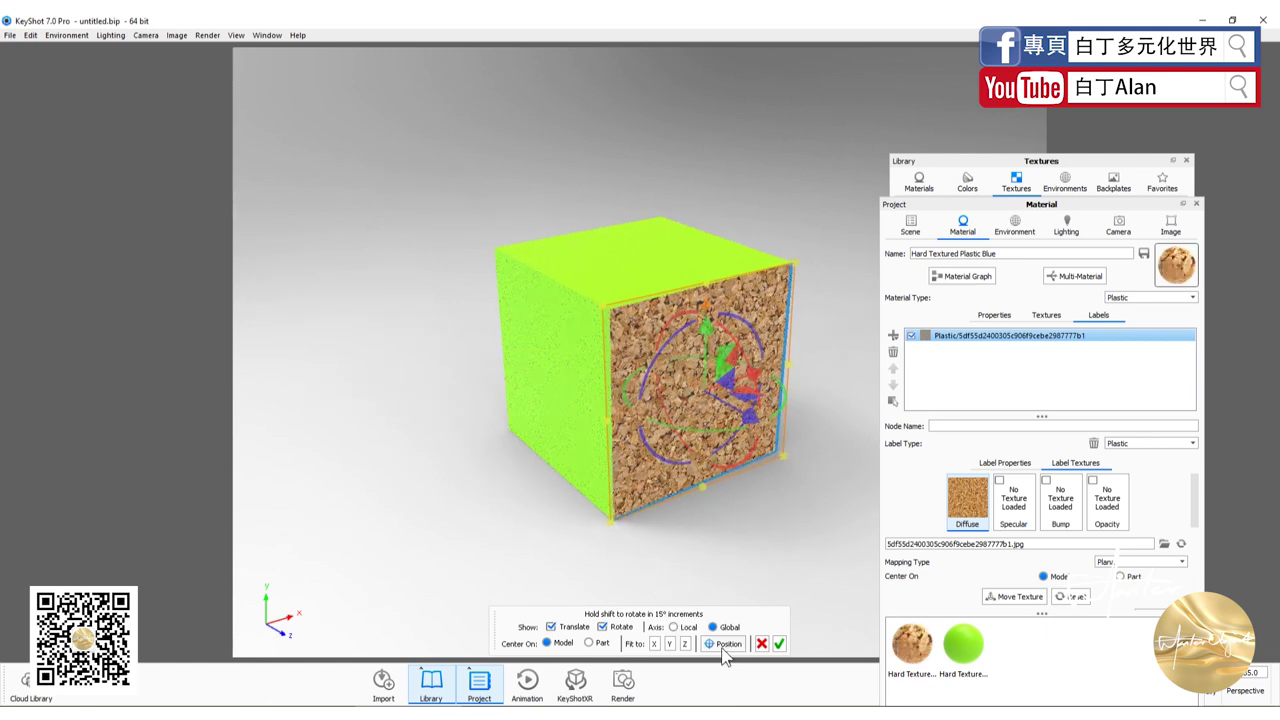
left_click_drag(762, 410, 760, 378)
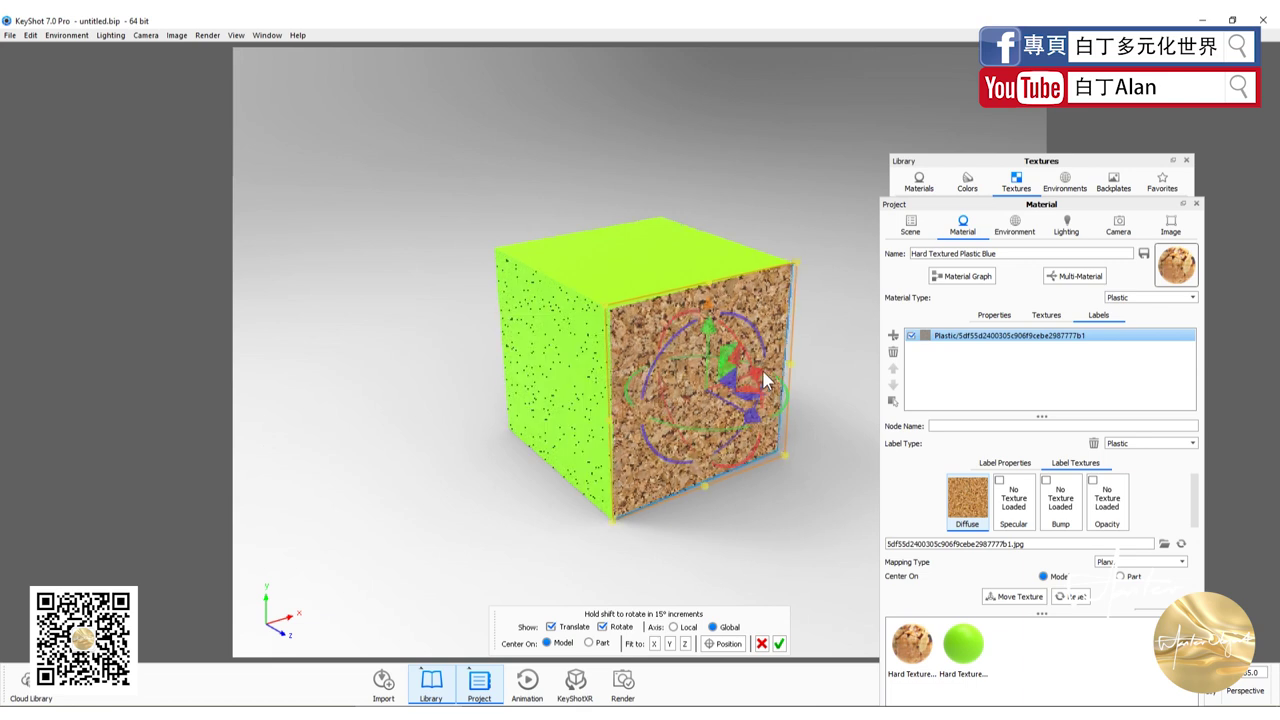
left_click(779, 643)
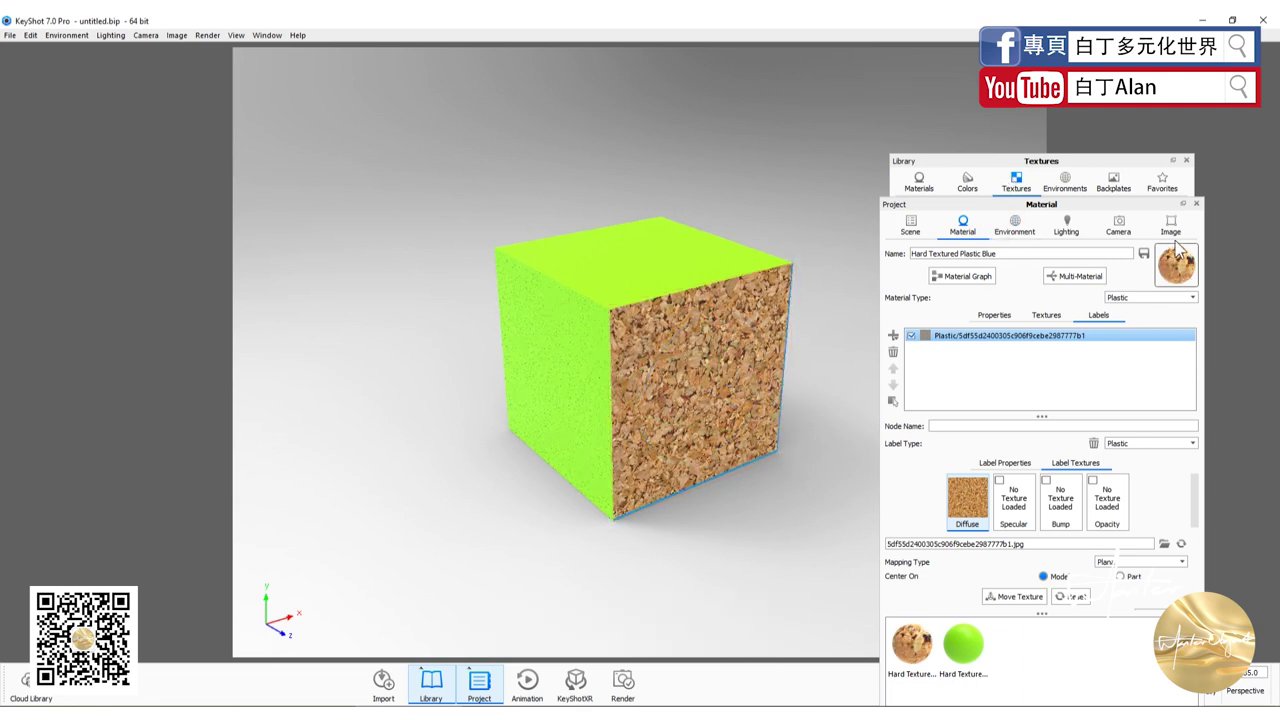
Step: Replace the green side faces with grey Hard Textured plastic, then close the Library
left_click(1196, 204)
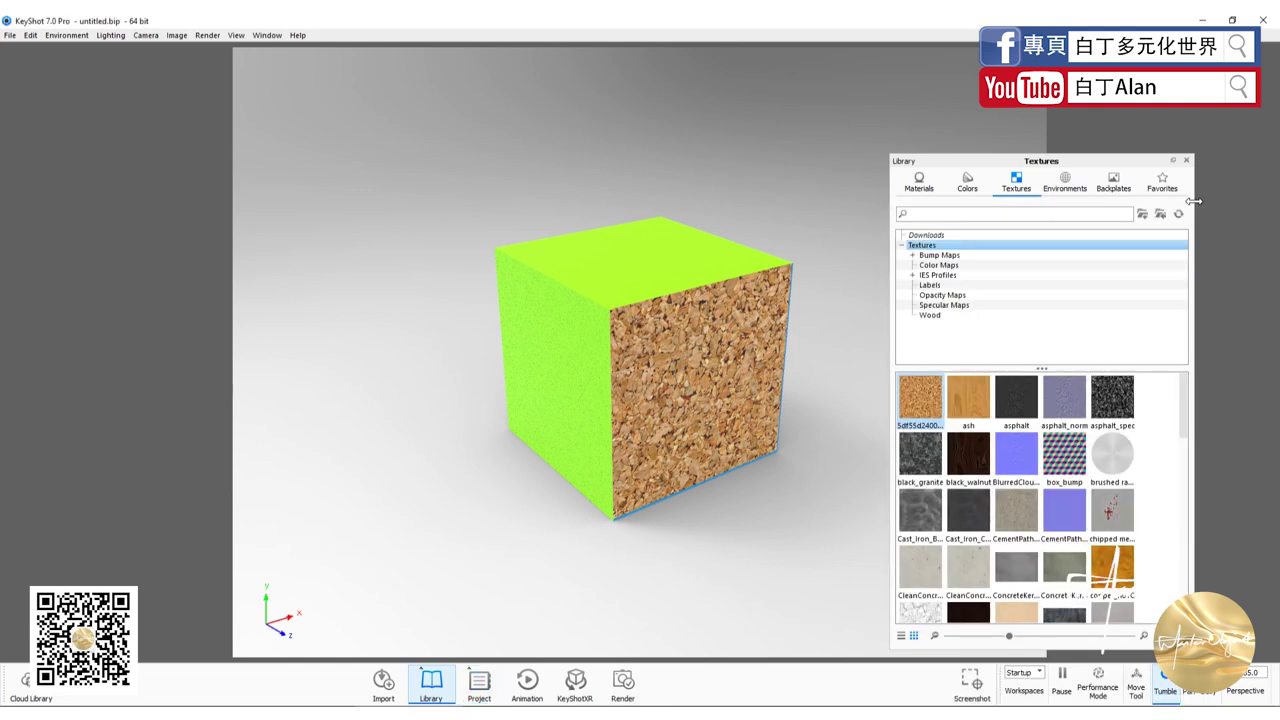
left_click(919, 182)
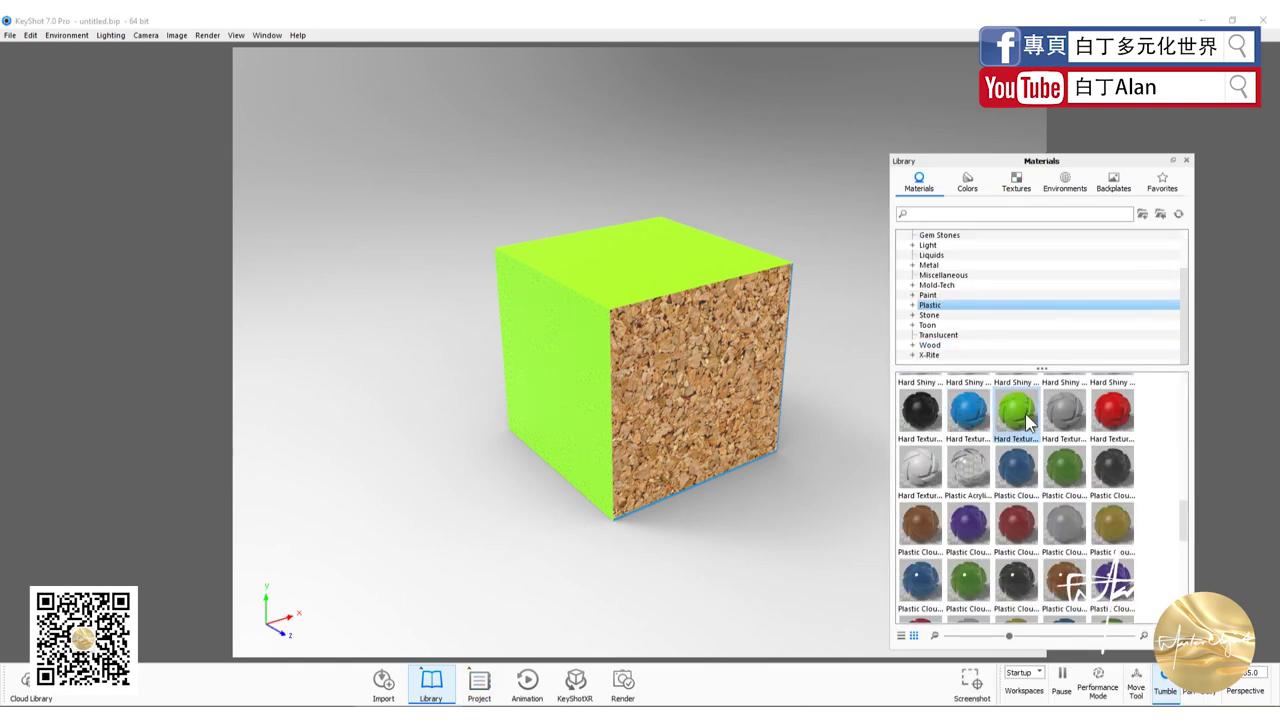
mouse_move(1064, 410)
left_mouse_down()
mouse_move(735, 348)
mouse_move(1057, 422)
mouse_move(651, 238)
left_mouse_up()
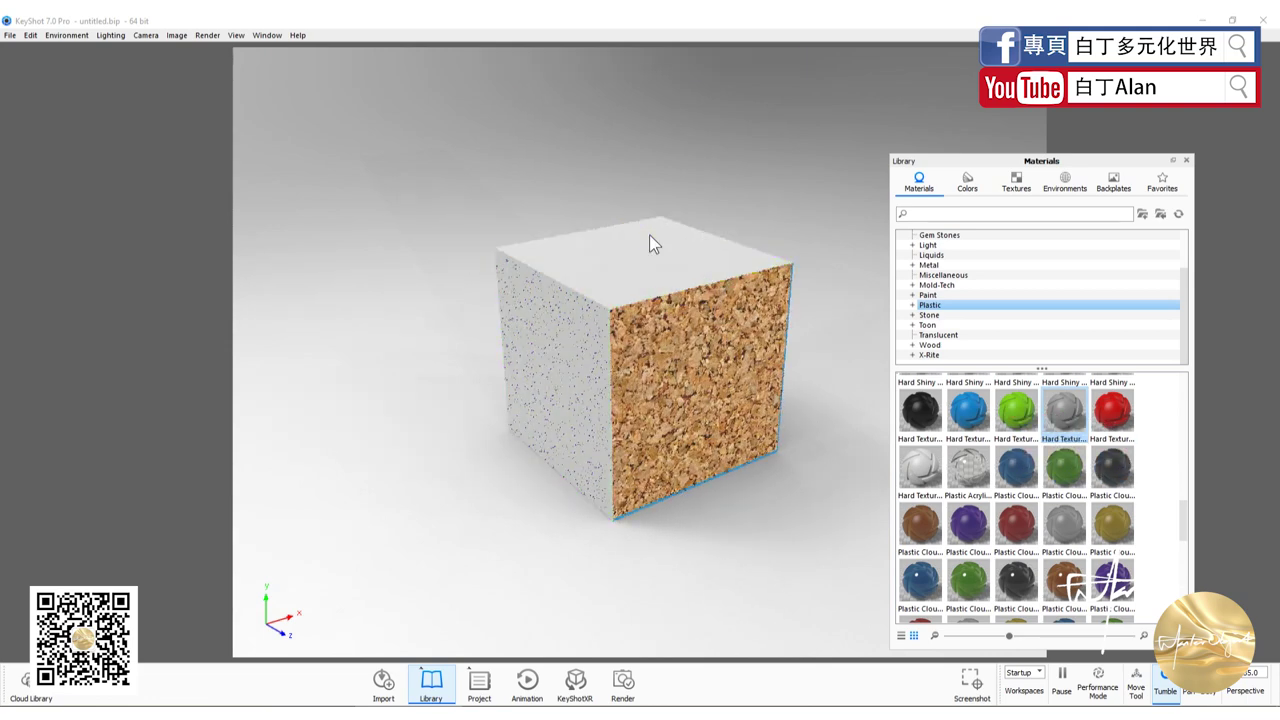
left_click(1187, 160)
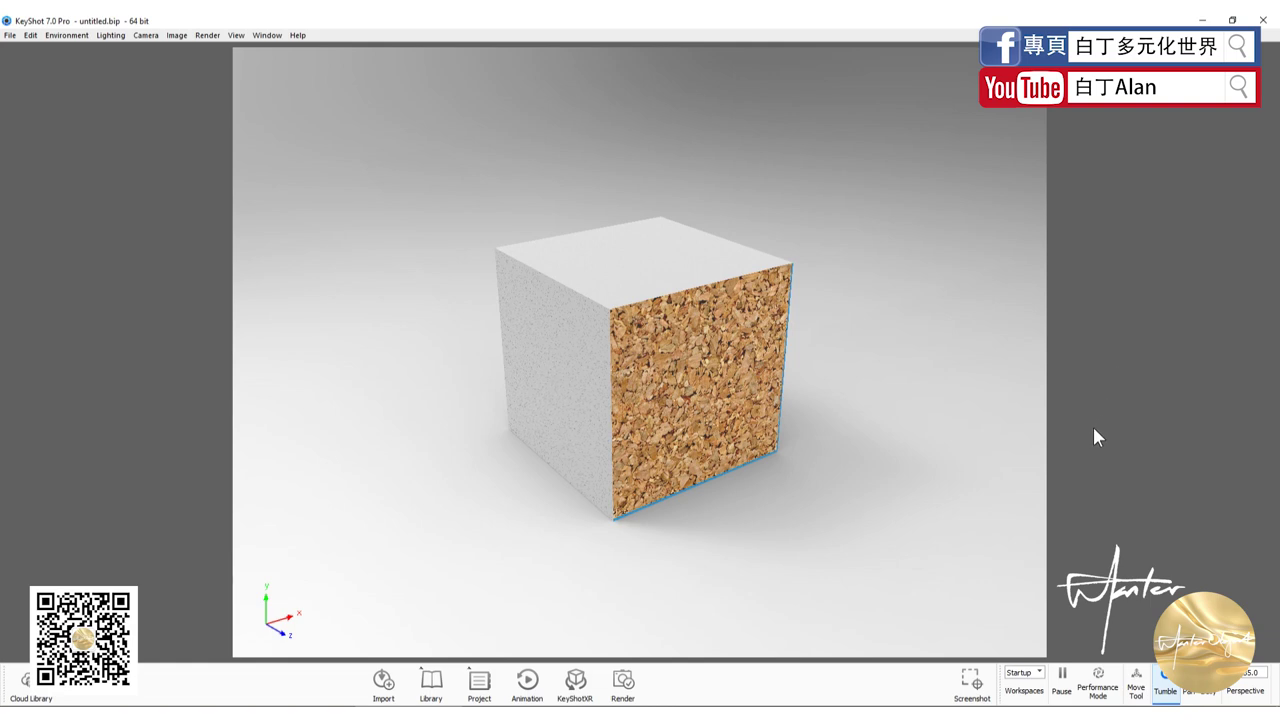
Step: Zoom in and pan the camera so the cork-and-plastic cube fills more of the view
scroll(787, 437, "up", 3)
scroll(760, 440, "up", 2)
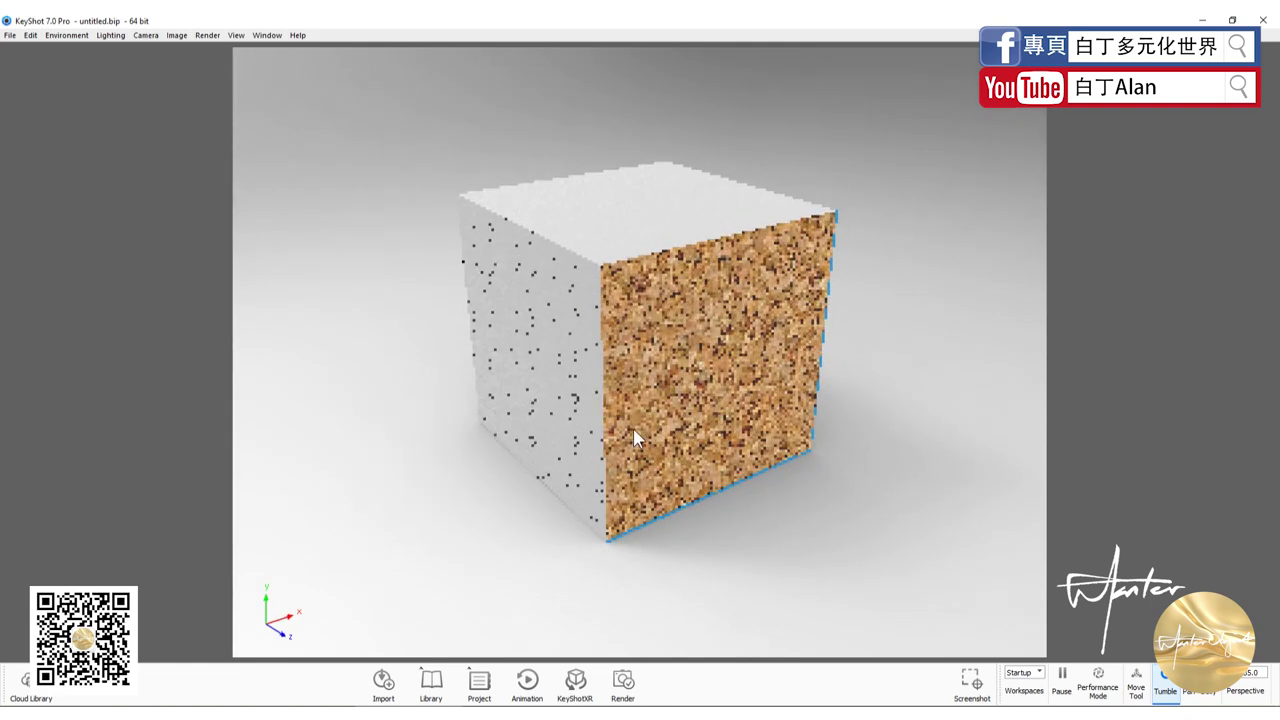
middle_click_drag(641, 441, 617, 405)
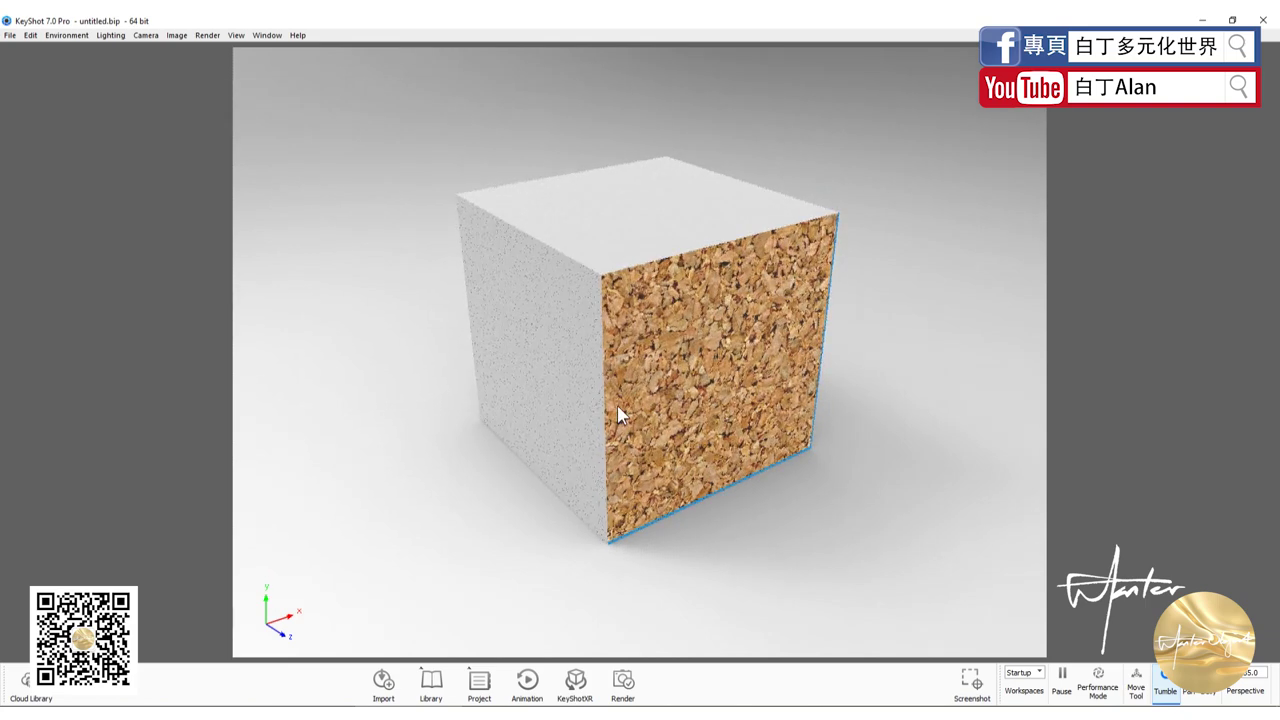